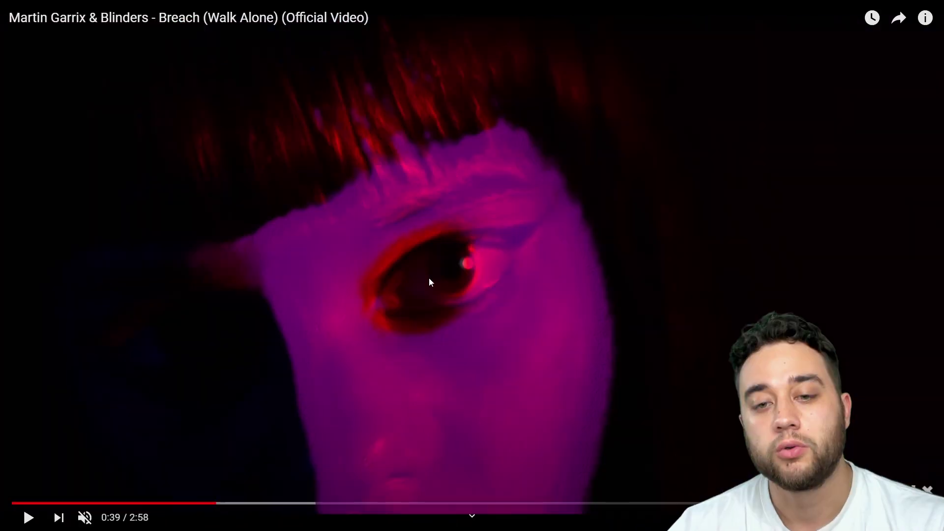
Watch the Breach music video's neon edge-glow look, exit fullscreen, and return to Premiere Pro.
{"action": "left_click", "coordinate": [484, 328]}
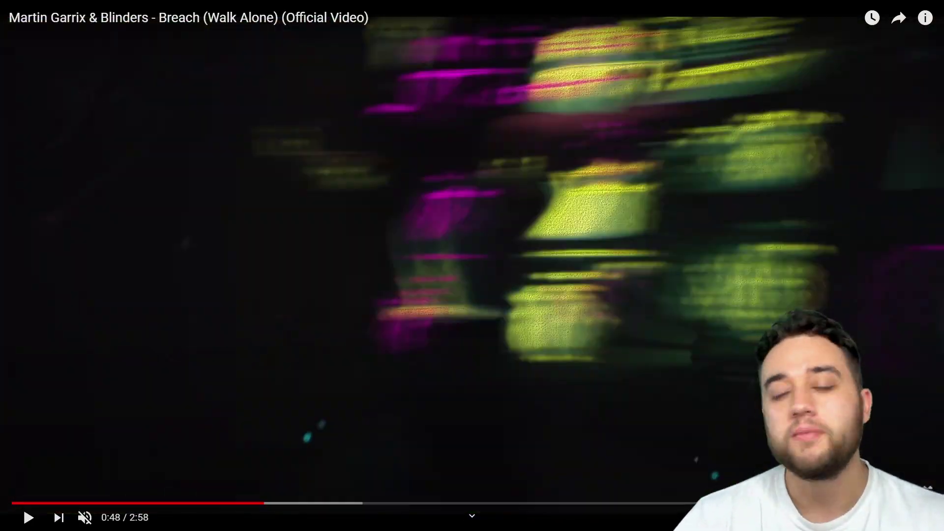
{"action": "key", "text": "Escape"}
{"action": "left_click", "coordinate": [349, 521]}
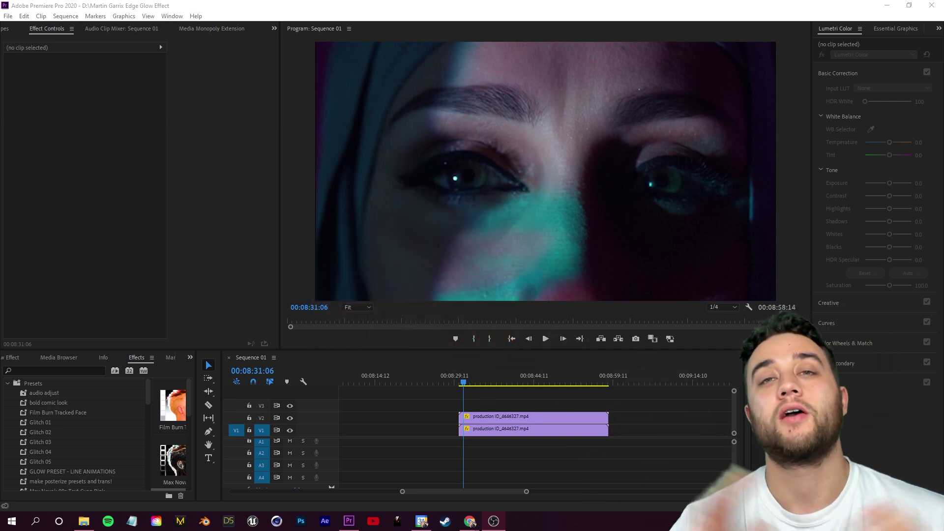
Focus the Edge Glow project's timeline in Premiere Pro.
{"action": "left_click", "coordinate": [538, 399]}
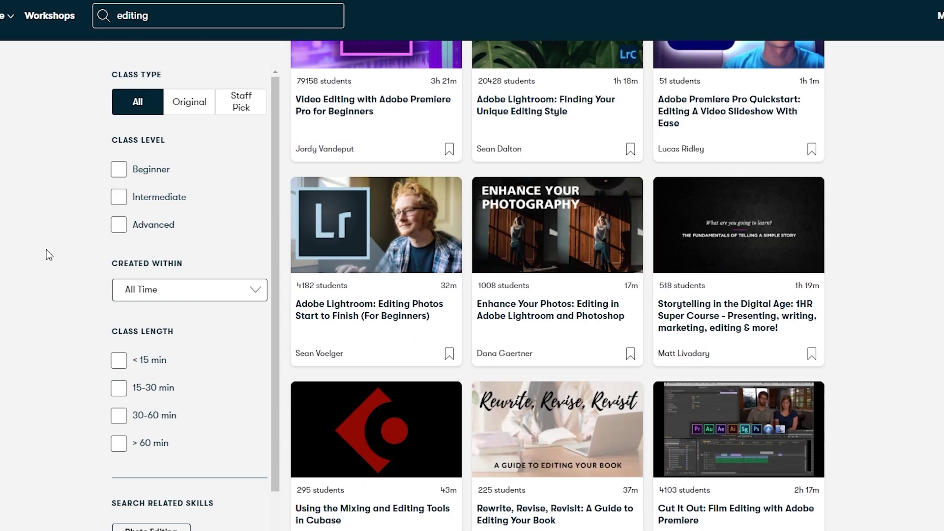
Open the Botanical Illustration class from the results and scroll through its page.
{"action": "scroll", "coordinate": [46, 249], "scroll_direction": "down", "scroll_amount": 9}
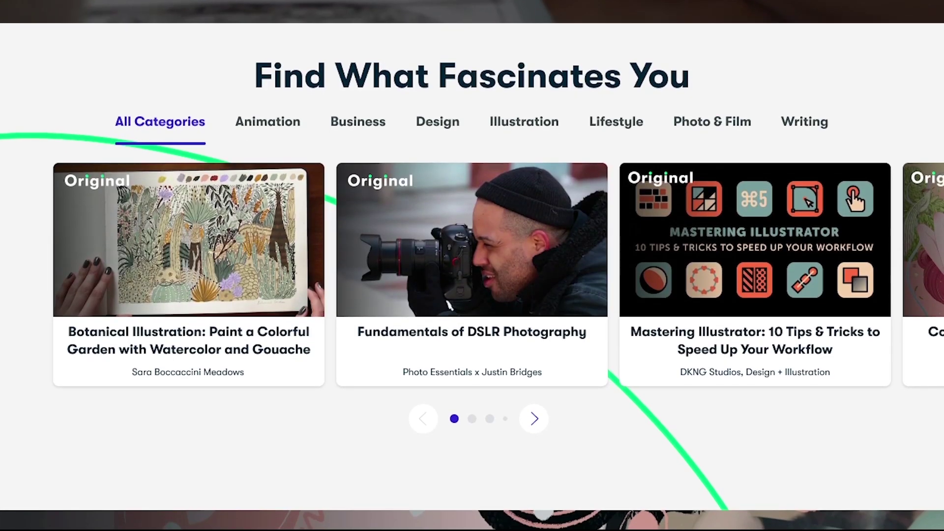
{"action": "left_click", "coordinate": [219, 257]}
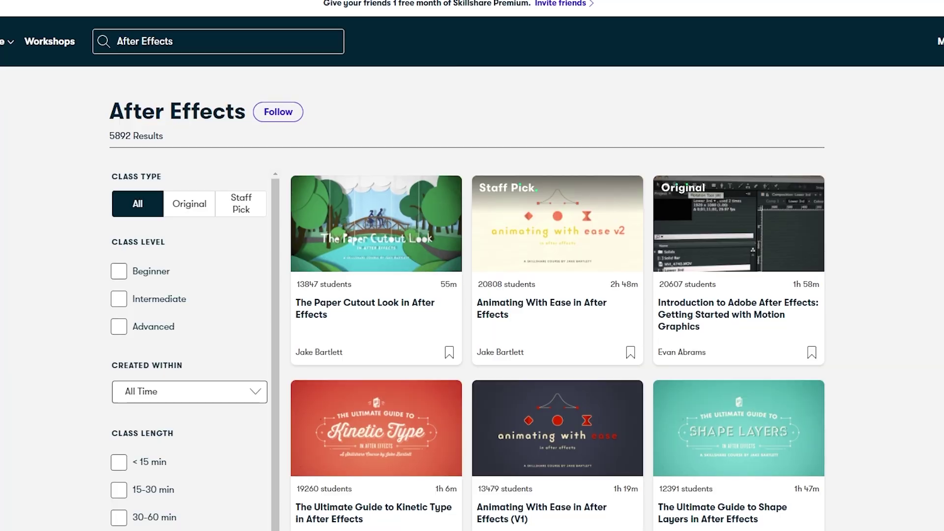
{"action": "scroll", "coordinate": [472, 295], "scroll_direction": "down", "scroll_amount": 5}
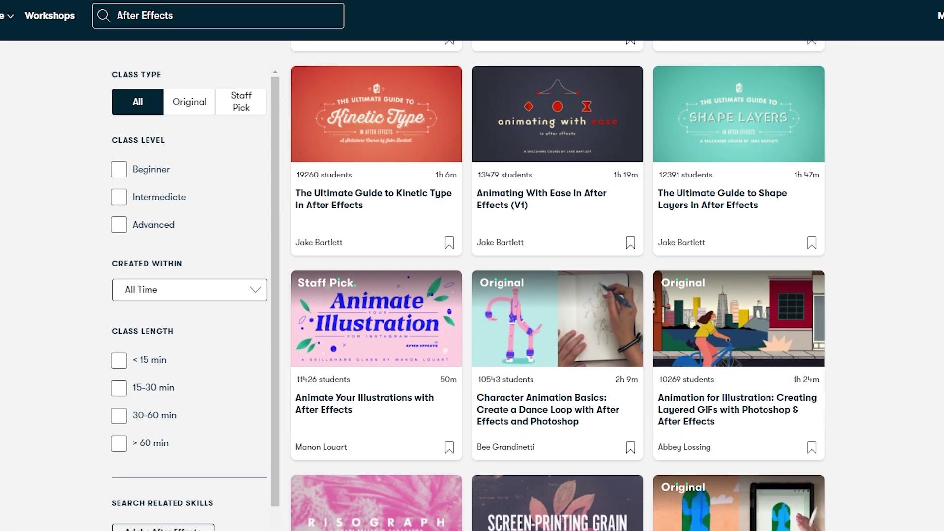
{"action": "scroll", "coordinate": [557, 285], "scroll_direction": "down", "scroll_amount": 4}
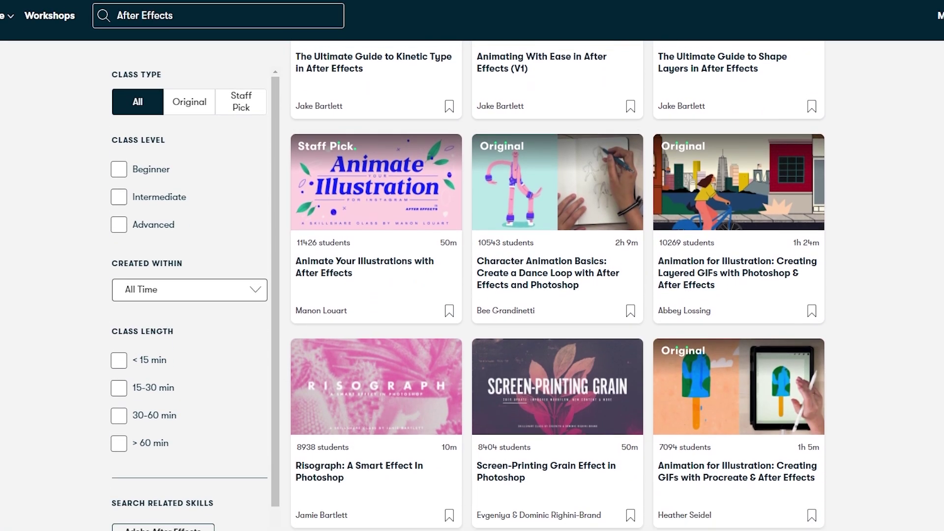
{"action": "scroll", "coordinate": [557, 285], "scroll_direction": "down", "scroll_amount": 5}
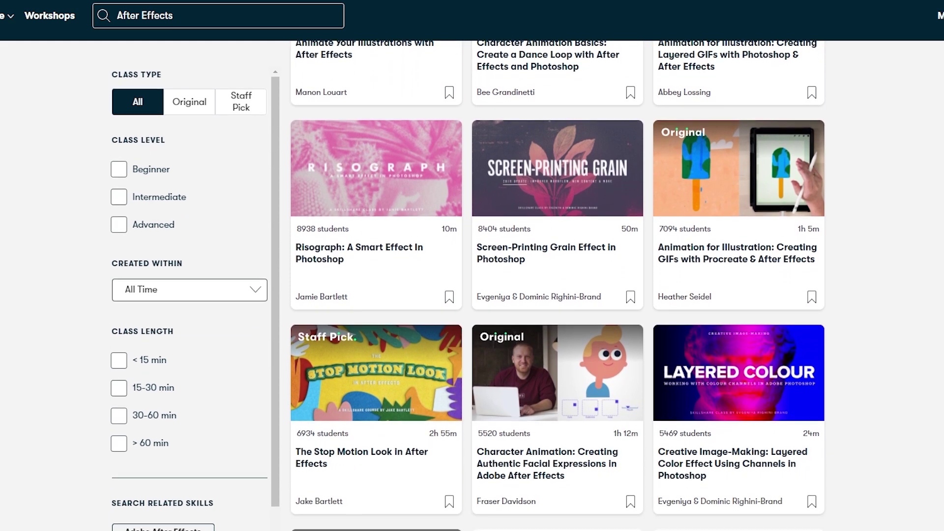
{"action": "scroll", "coordinate": [557, 286], "scroll_direction": "down", "scroll_amount": 3}
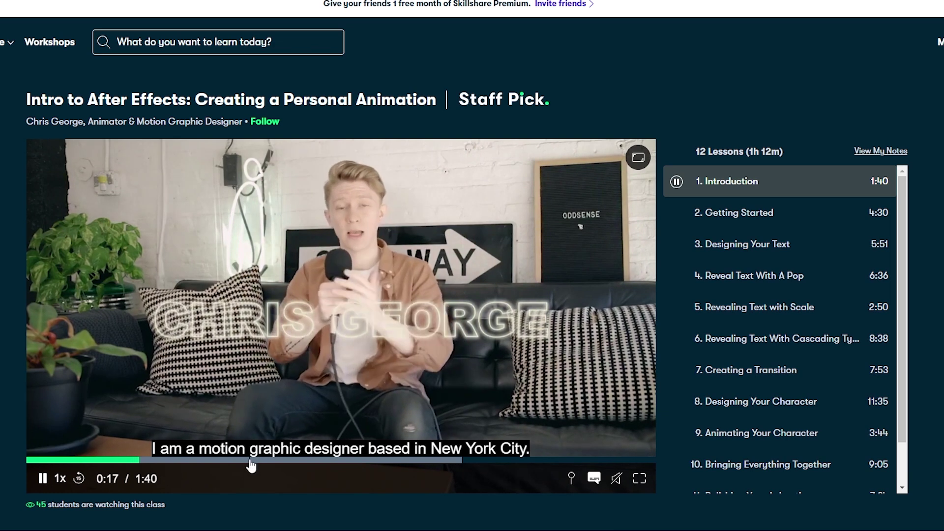
Skip ahead in the intro lesson, then play the Getting Started lesson.
{"action": "left_click", "coordinate": [248, 460]}
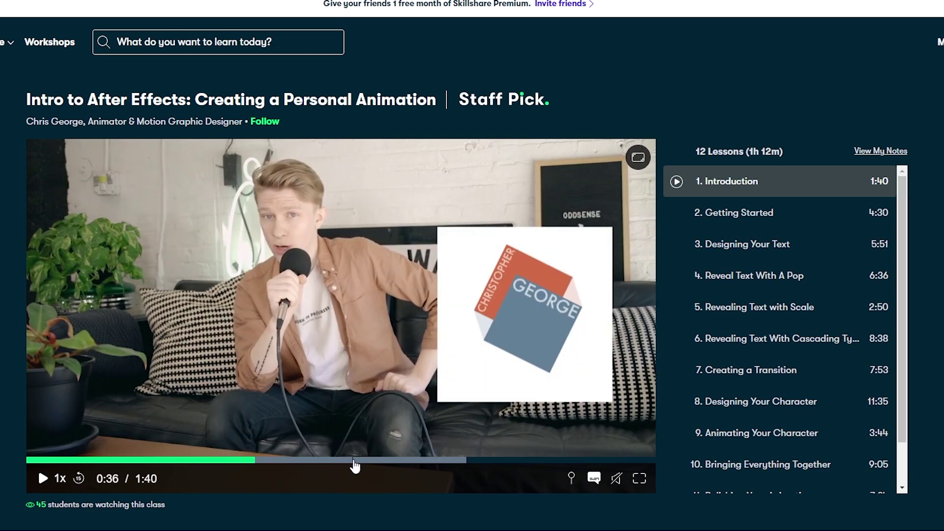
{"action": "left_click", "coordinate": [354, 460]}
{"action": "left_click", "coordinate": [817, 219]}
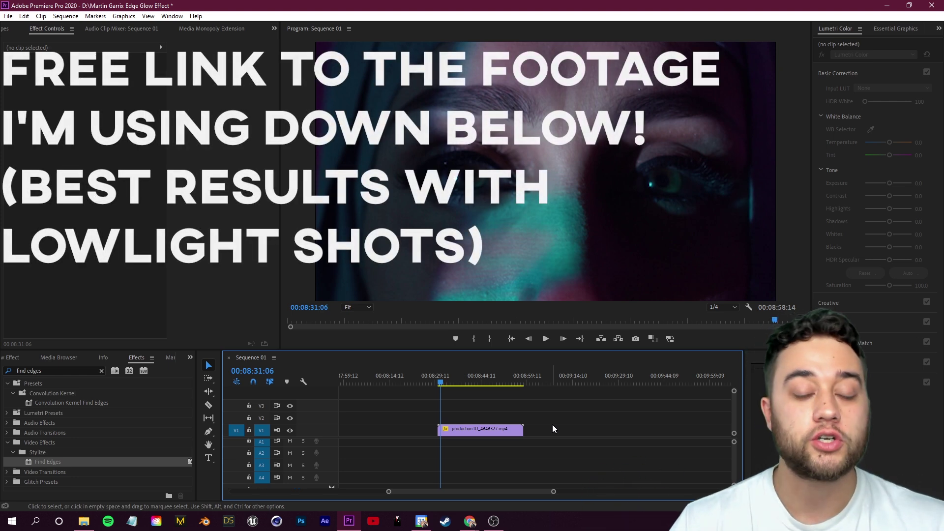
Duplicate the production ID_4646327.mp4 face clip from V1 onto V2.
{"action": "scroll", "coordinate": [498, 450], "scroll_direction": "up", "scroll_amount": 2}
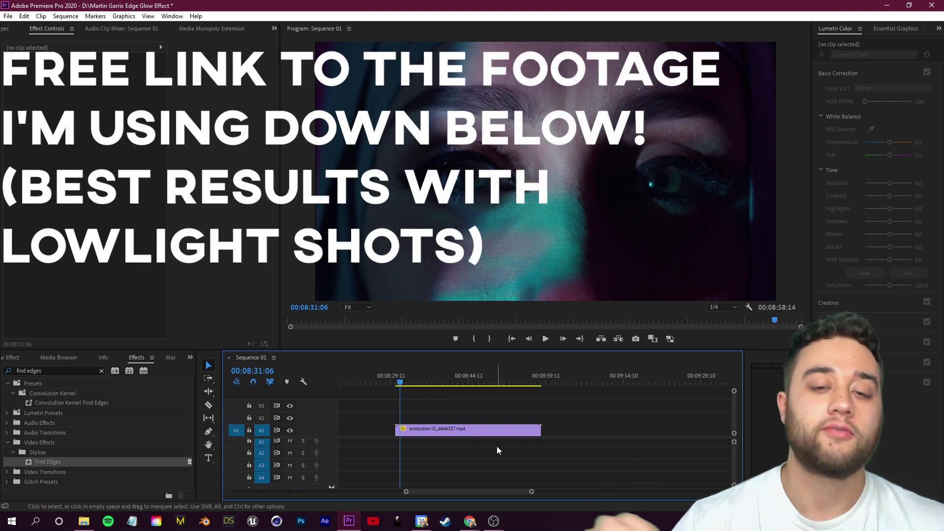
{"action": "left_click", "coordinate": [462, 433]}
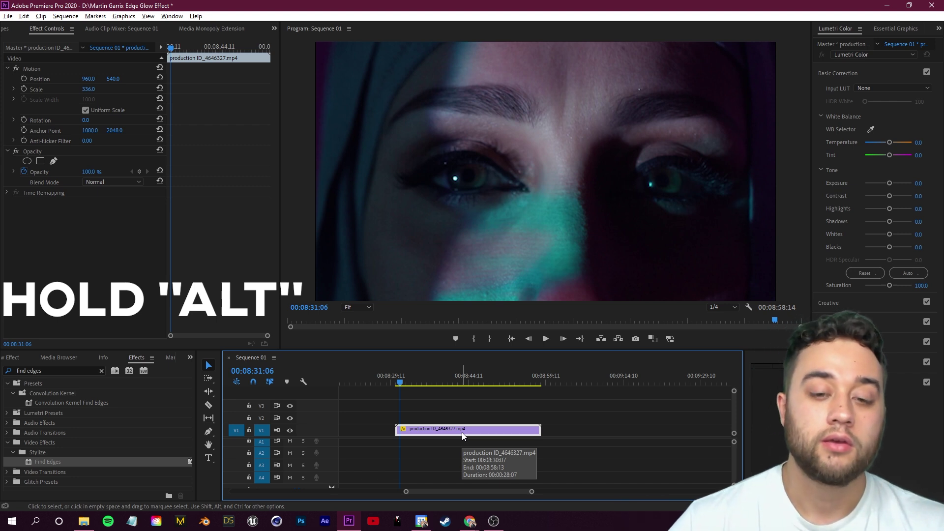
{"action": "mouse_move", "coordinate": [458, 432]}
{"action": "left_mouse_down"}
{"action": "mouse_move", "coordinate": [458, 418]}
{"action": "mouse_move", "coordinate": [555, 406]}
{"action": "mouse_move", "coordinate": [459, 406]}
{"action": "mouse_move", "coordinate": [451, 417]}
{"action": "left_mouse_up"}
{"action": "scroll", "coordinate": [379, 439], "scroll_direction": "up", "scroll_amount": 3}
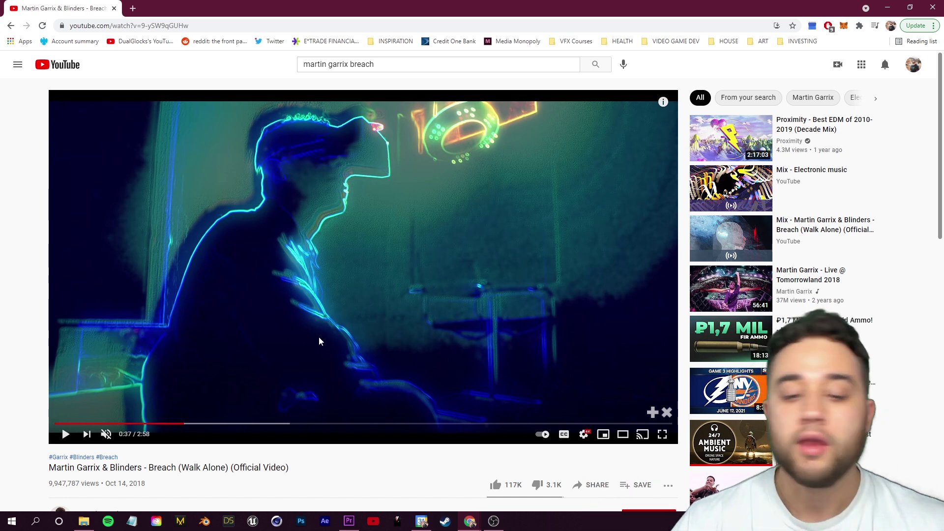
Return from the Breach video to the Premiere Pro project.
{"action": "left_click", "coordinate": [361, 521]}
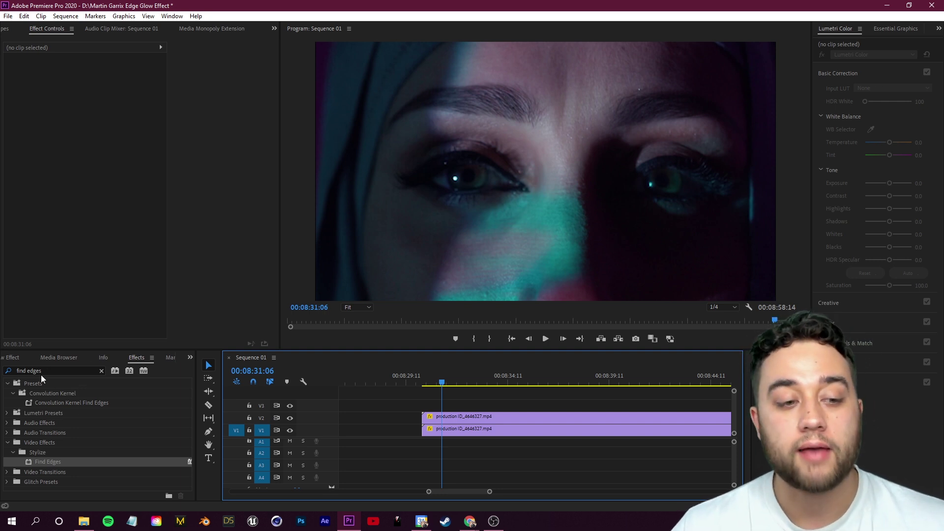
Apply the Find Edges effect to the upper face clip on V2.
{"action": "left_click", "coordinate": [172, 16]}
{"action": "left_click", "coordinate": [464, 5]}
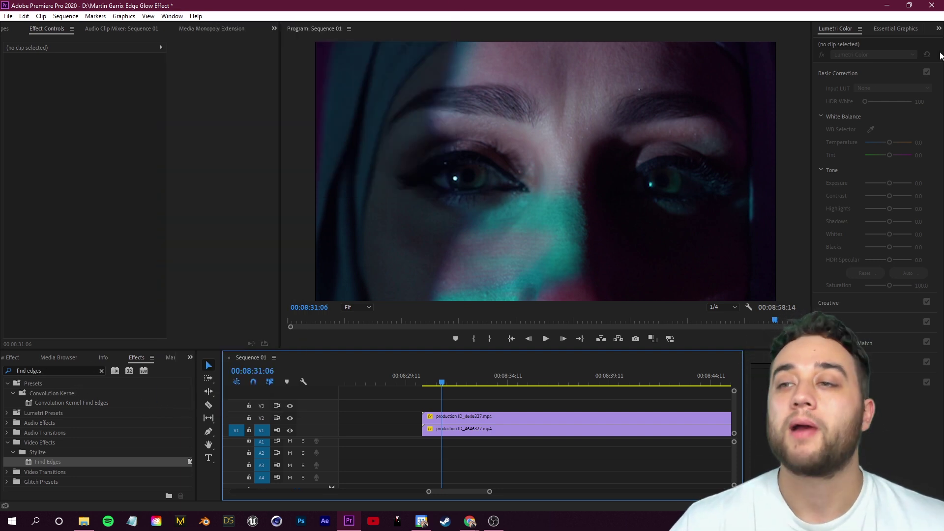
{"action": "left_click_drag", "start_coordinate": [57, 366], "coordinate": [1, 363]}
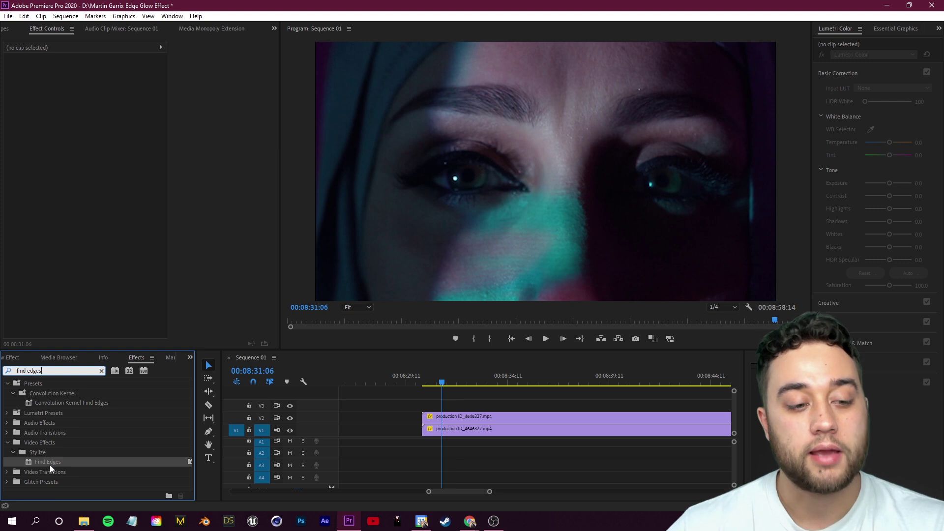
{"action": "left_click_drag", "start_coordinate": [50, 467], "coordinate": [463, 421]}
Turn on Find Edges Invert and preview the bright outlines on black.
{"action": "scroll", "coordinate": [427, 429], "scroll_direction": "down", "scroll_amount": 2}
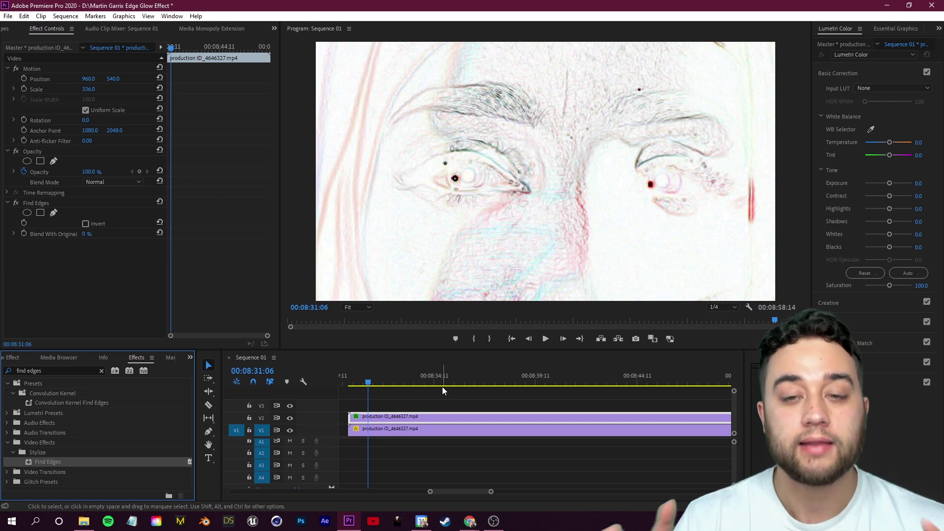
{"action": "scroll", "coordinate": [442, 387], "scroll_direction": "up", "scroll_amount": 1}
{"action": "left_click", "coordinate": [226, 191]}
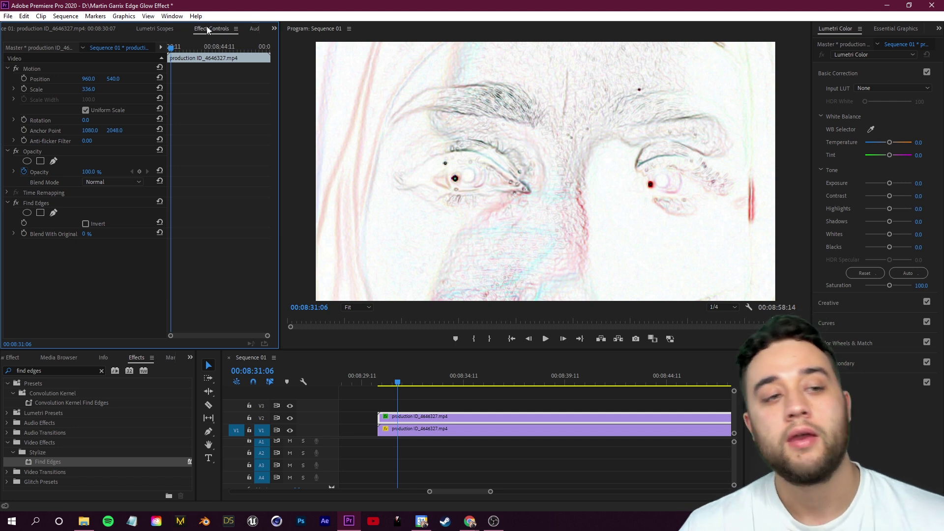
{"action": "left_click", "coordinate": [8, 202]}
{"action": "left_click", "coordinate": [8, 203]}
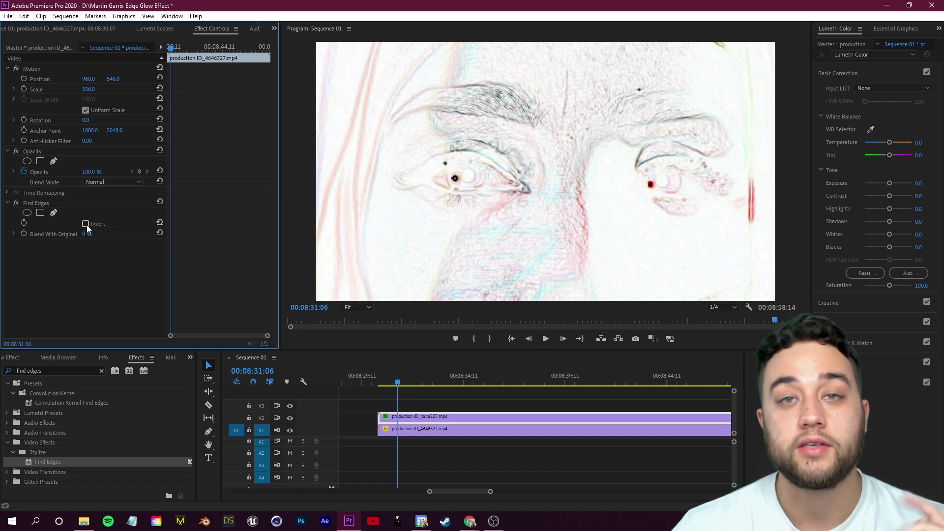
{"action": "left_click", "coordinate": [86, 224]}
{"action": "left_click", "coordinate": [491, 397]}
{"action": "key", "text": "space"}
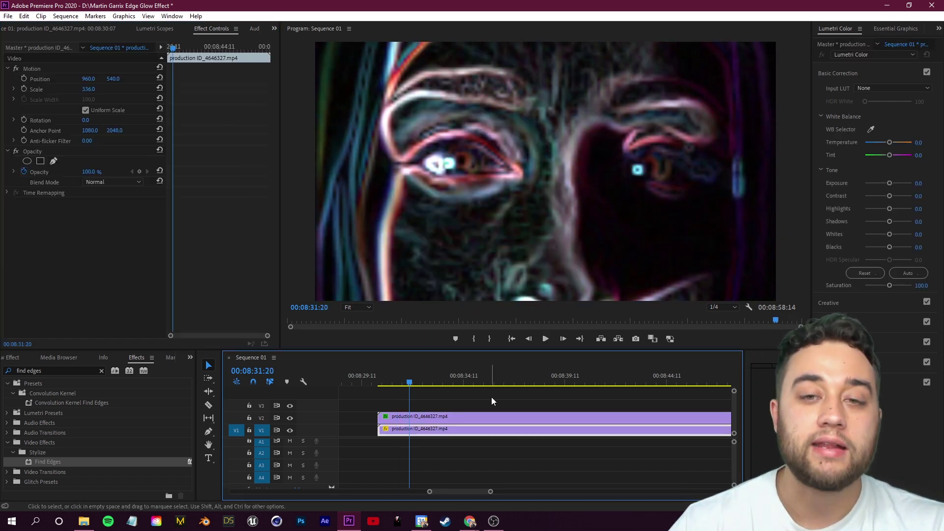
{"action": "left_click", "coordinate": [395, 386]}
{"action": "left_click", "coordinate": [487, 403]}
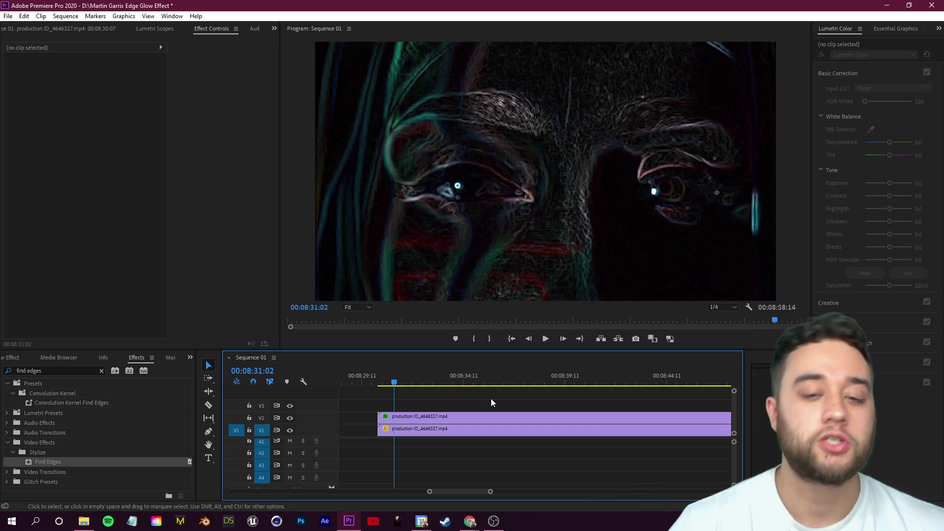
Select the V2 clip and trial Opacity blend modes including Hard Light and Linear Light.
{"action": "left_click", "coordinate": [440, 420]}
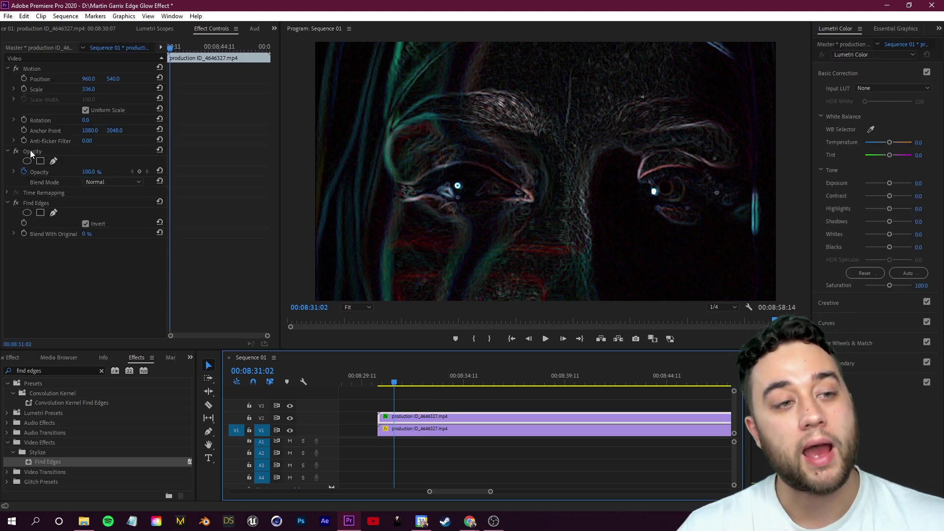
{"action": "left_click", "coordinate": [8, 150]}
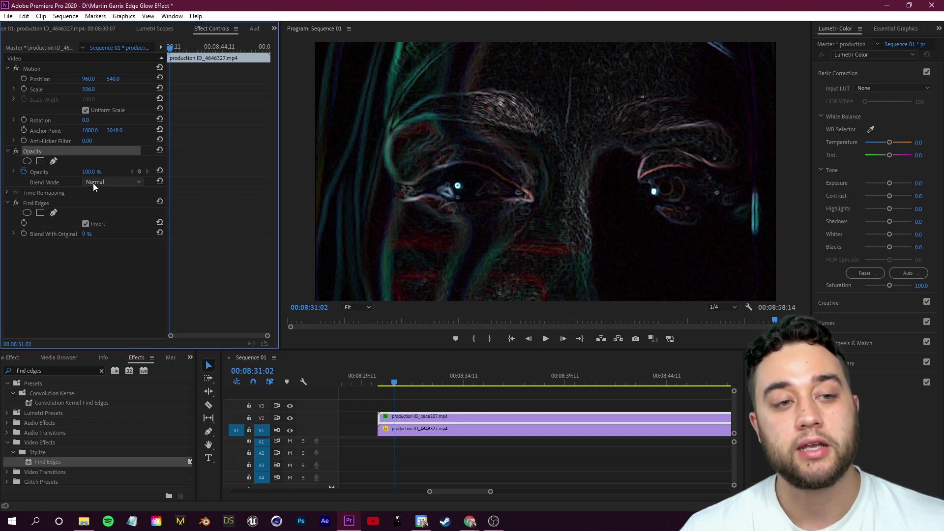
{"action": "left_click", "coordinate": [113, 182]}
{"action": "left_click", "coordinate": [125, 293]}
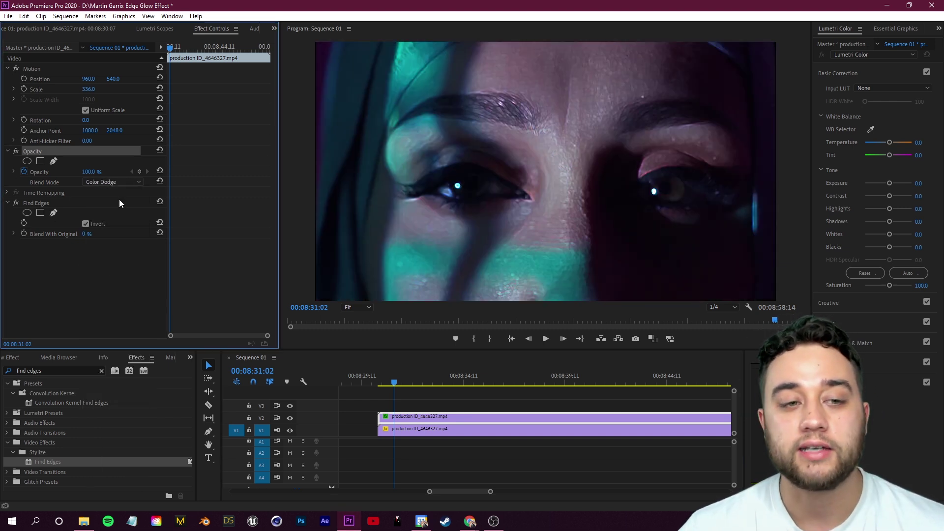
{"action": "left_click", "coordinate": [119, 182]}
{"action": "left_click", "coordinate": [125, 312]}
{"action": "left_click", "coordinate": [110, 182]}
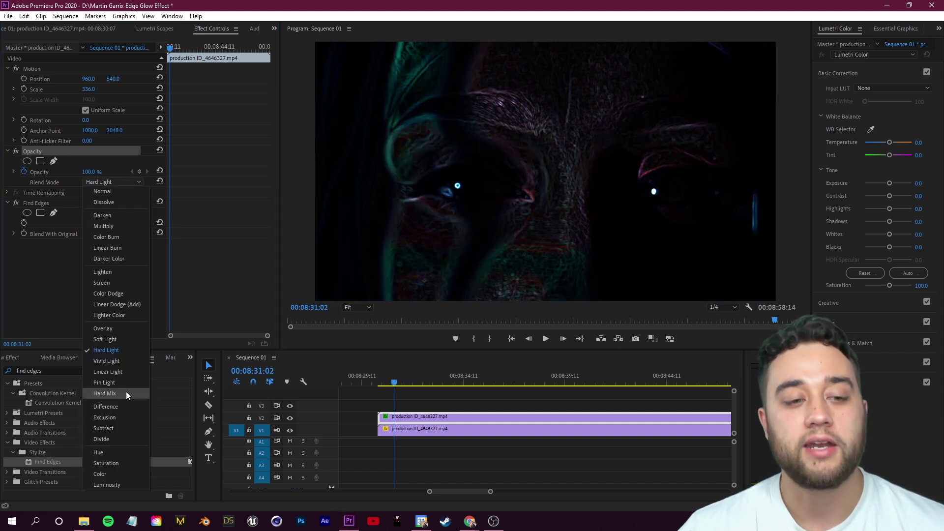
{"action": "left_click", "coordinate": [125, 389]}
Compare Multiply and Exclusion, then settle on the Screen blend mode.
{"action": "left_click", "coordinate": [113, 182]}
{"action": "left_click", "coordinate": [122, 229]}
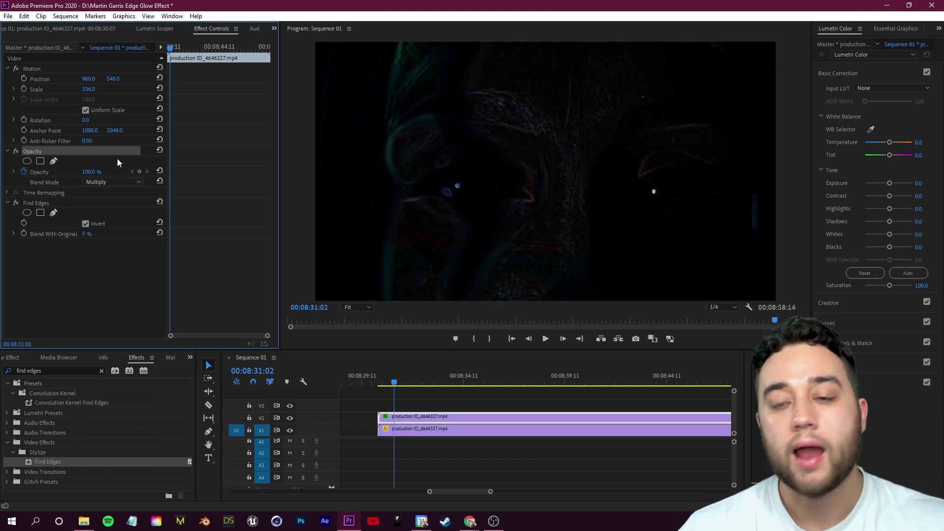
{"action": "left_click", "coordinate": [111, 181]}
{"action": "left_click", "coordinate": [104, 417]}
{"action": "left_click", "coordinate": [113, 182]}
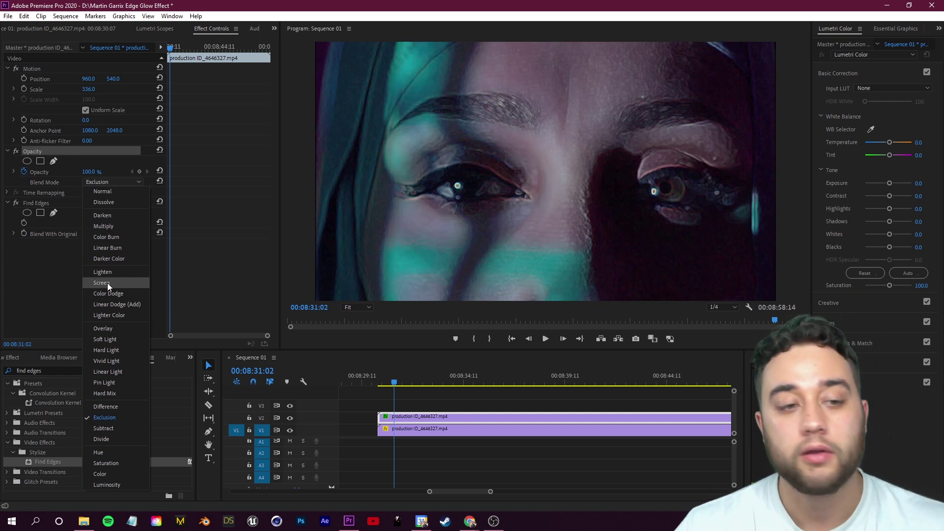
{"action": "left_click", "coordinate": [114, 283]}
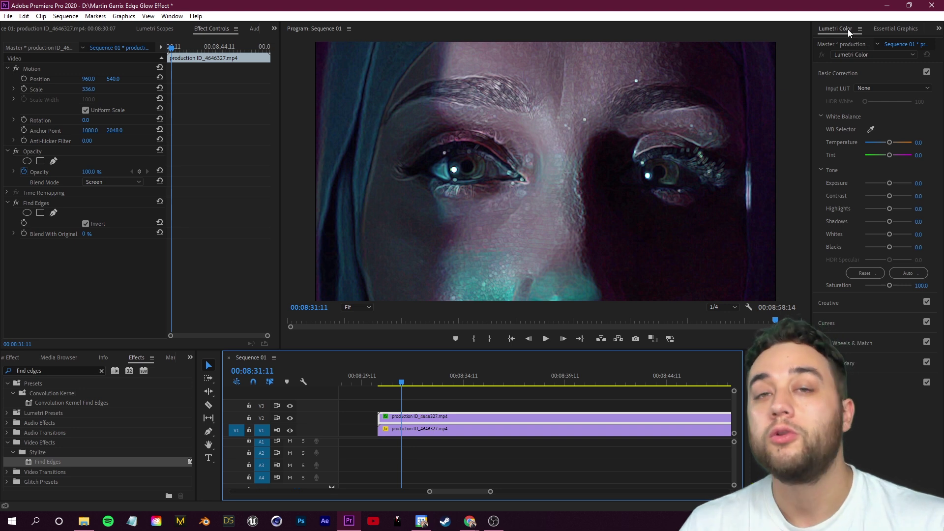
Set Lumetri Contrast 77.1, Highlights 95.8 and Blacks -52.1, then preview the glow.
{"action": "left_click_drag", "start_coordinate": [890, 196], "coordinate": [907, 184]}
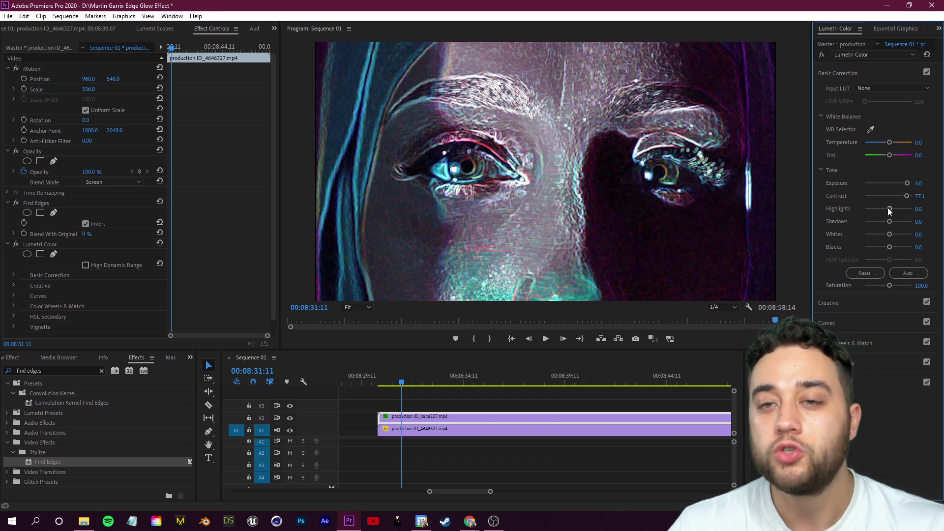
{"action": "left_click_drag", "start_coordinate": [888, 209], "coordinate": [911, 208]}
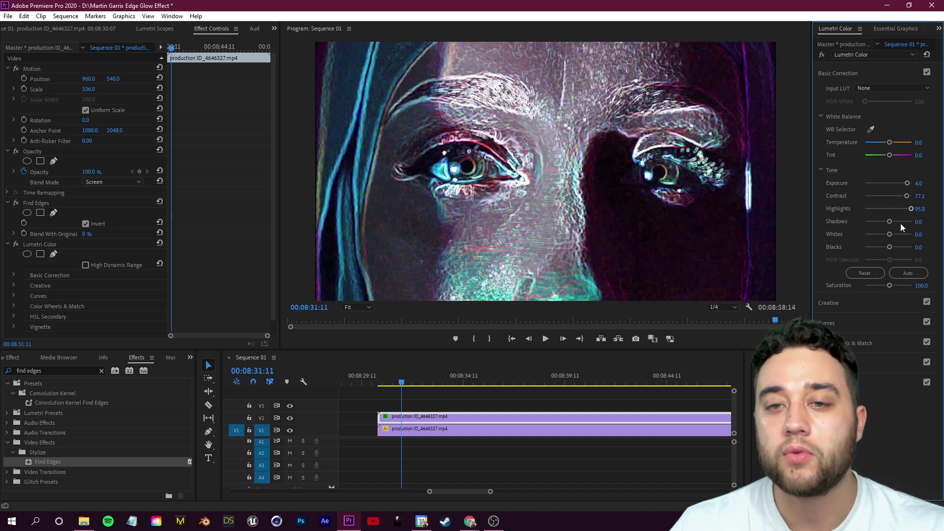
{"action": "left_click_drag", "start_coordinate": [890, 247], "coordinate": [875, 248]}
{"action": "key", "text": "space"}
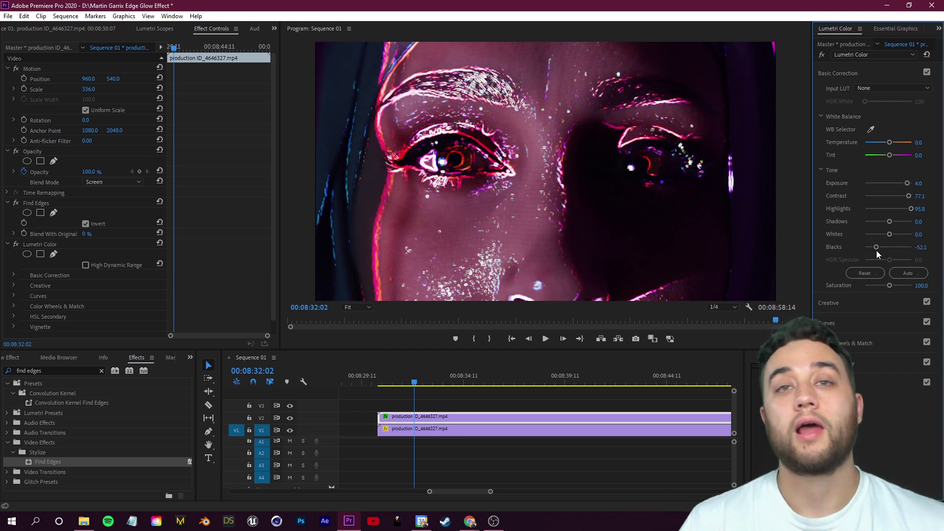
{"action": "left_click", "coordinate": [534, 397]}
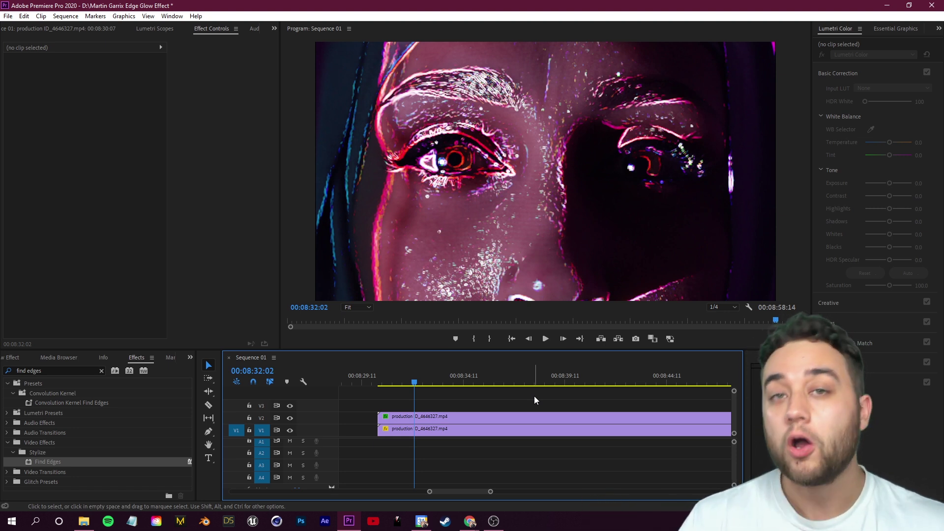
Apply VR Glow to the face clip with Luma Threshold 0 and Use Tint Color on.
{"action": "left_click", "coordinate": [102, 370]}
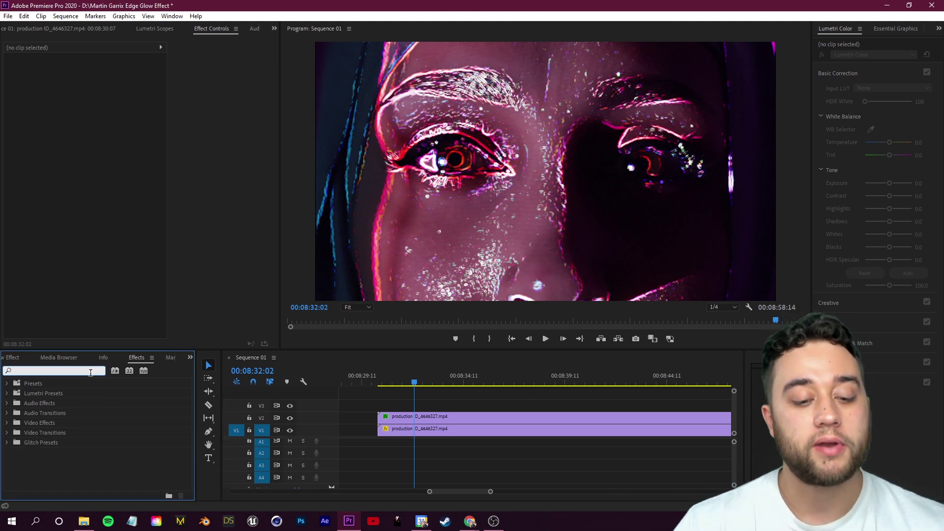
{"action": "type", "text": "vr glow"}
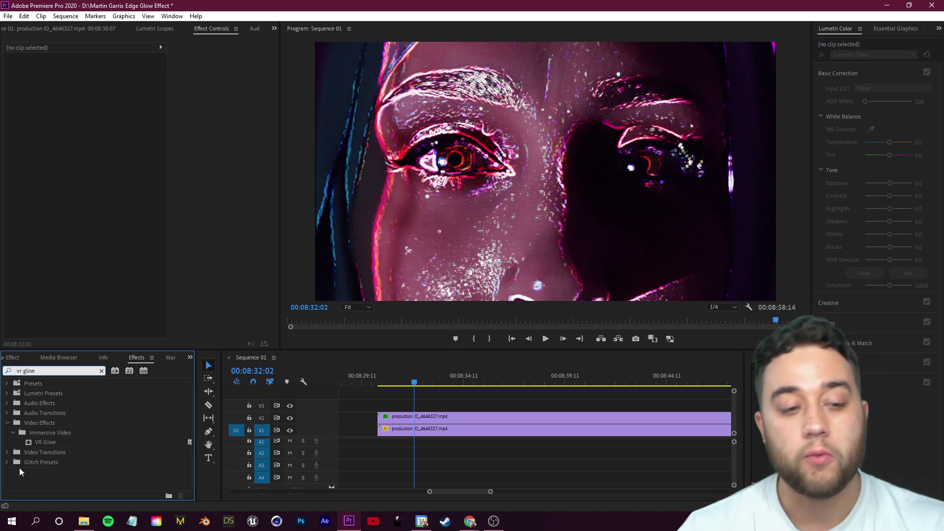
{"action": "left_click_drag", "start_coordinate": [46, 442], "coordinate": [213, 234]}
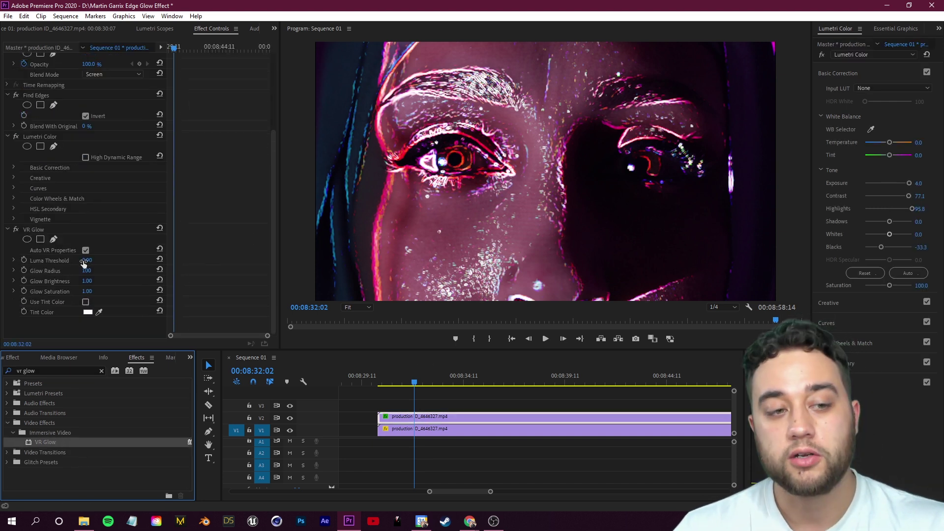
{"action": "left_click_drag", "start_coordinate": [84, 264], "coordinate": [12, 264]}
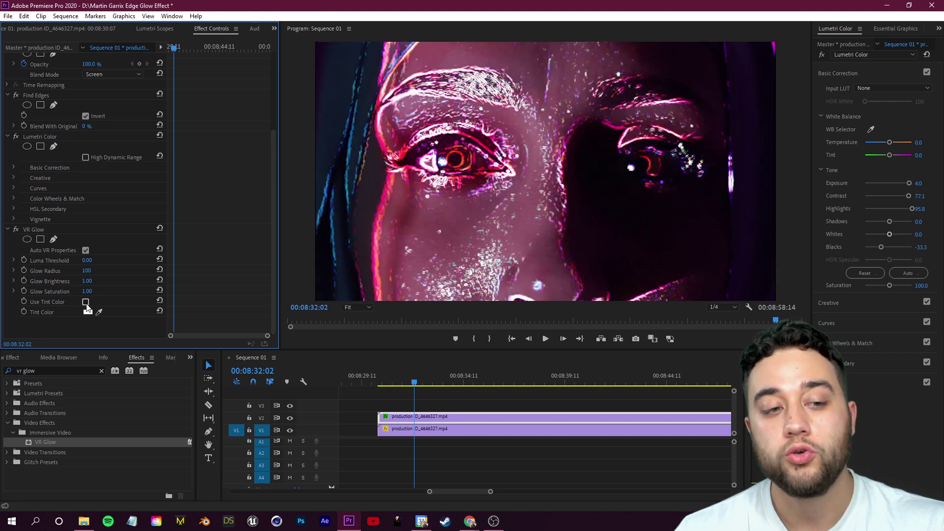
{"action": "left_click", "coordinate": [86, 301]}
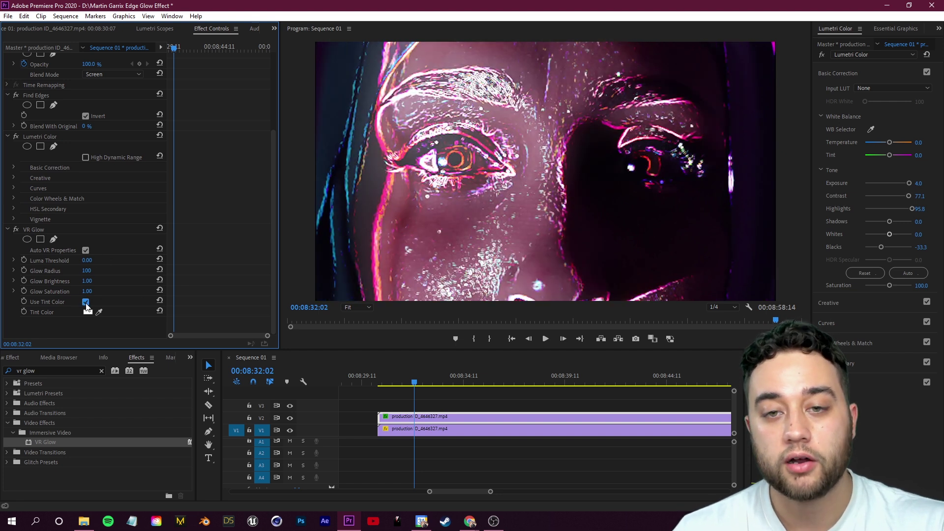
Reduce the VR Glow radius from 72 down to 9.
{"action": "left_click", "coordinate": [13, 270]}
{"action": "left_click_drag", "start_coordinate": [49, 288], "coordinate": [19, 290]}
{"action": "left_click", "coordinate": [491, 423]}
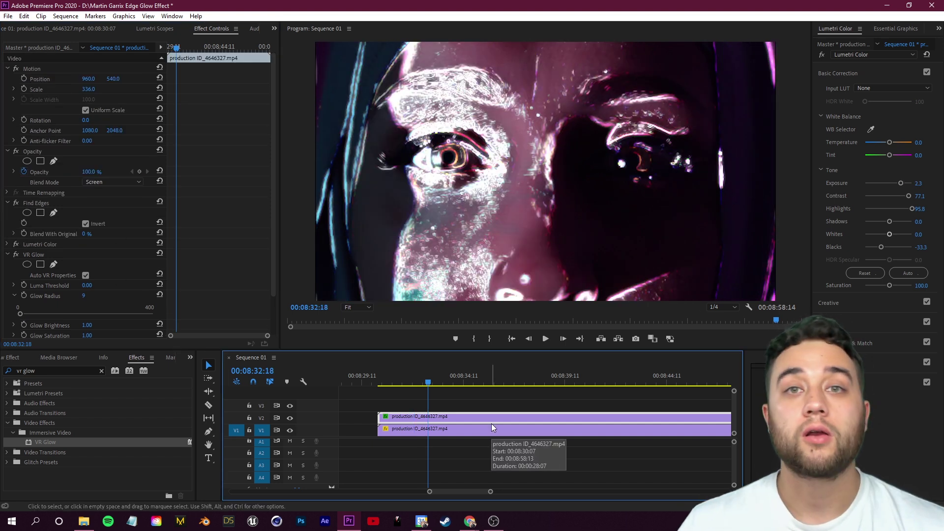
Search effects for 's_glow', raise Lumetri Exposure, and check the reference video fullscreen.
{"action": "triple_click", "coordinate": [39, 371]}
{"action": "type", "text": "s_glow"}
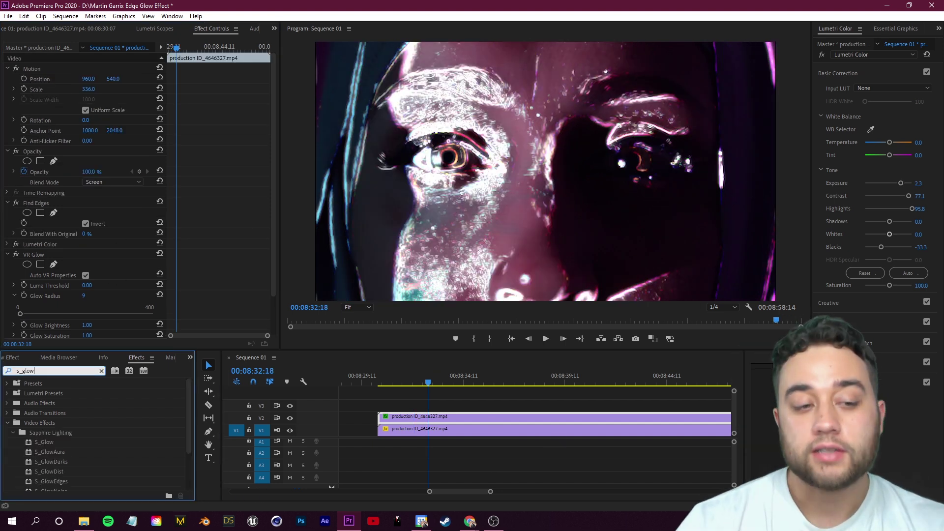
{"action": "scroll", "coordinate": [63, 442], "scroll_direction": "up", "scroll_amount": 1}
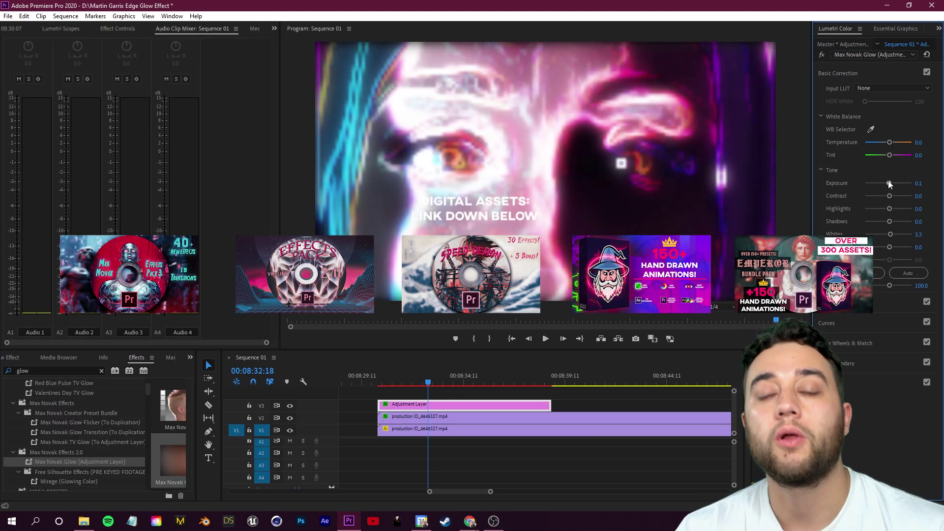
{"action": "left_click_drag", "start_coordinate": [888, 181], "coordinate": [899, 180]}
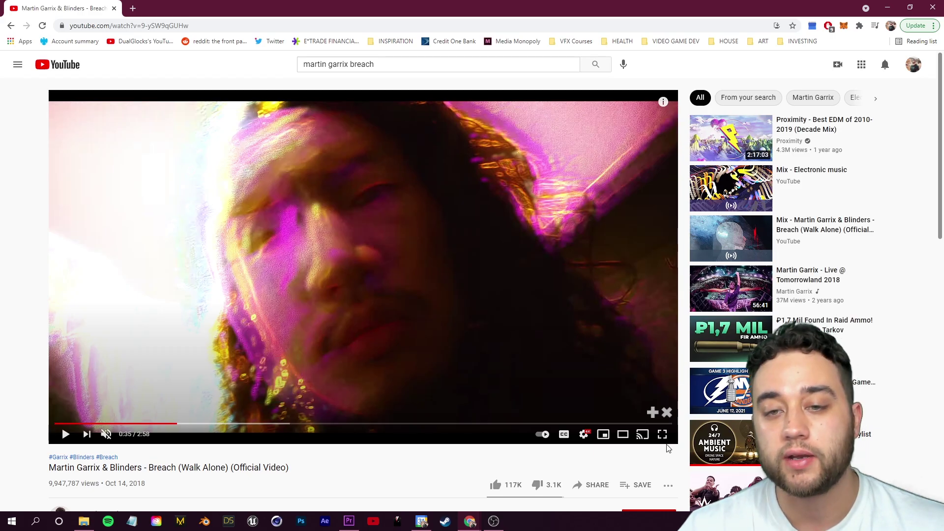
{"action": "left_click", "coordinate": [662, 434]}
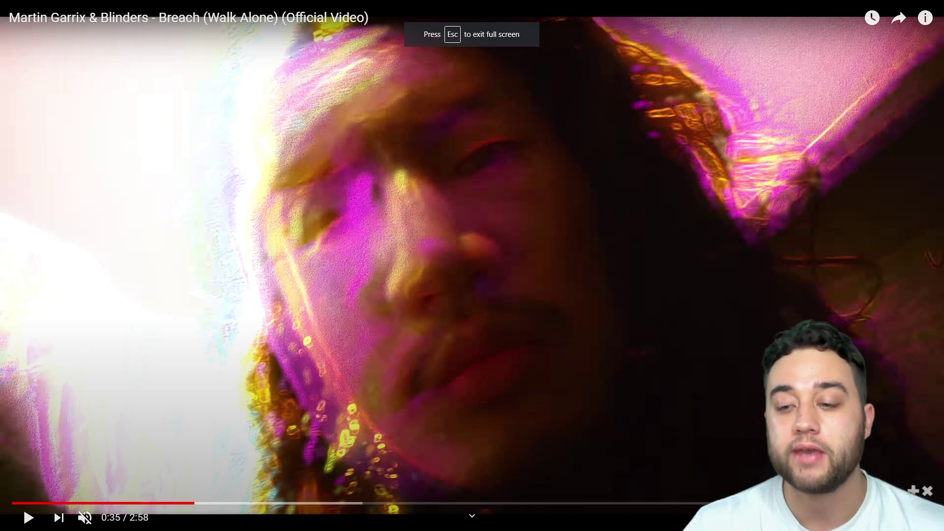
{"action": "key", "text": "Escape"}
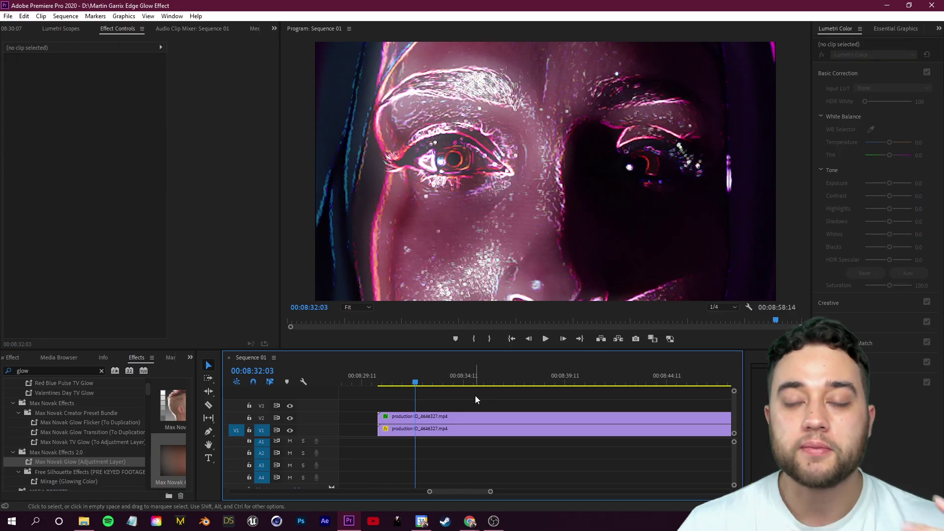
Scale the V2 face clip to 343, undo a trial position move, and search effects for 'hls'.
{"action": "left_click", "coordinate": [441, 415]}
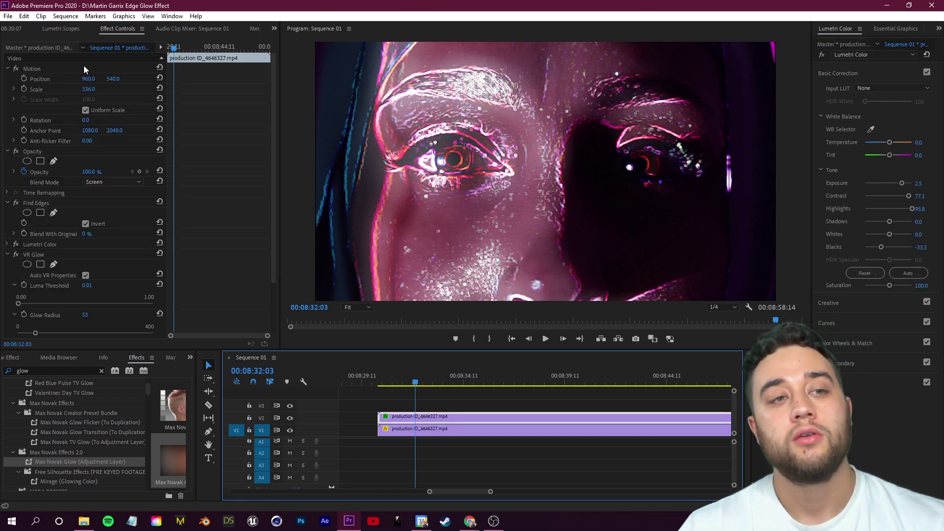
{"action": "left_click_drag", "start_coordinate": [90, 91], "coordinate": [112, 94]}
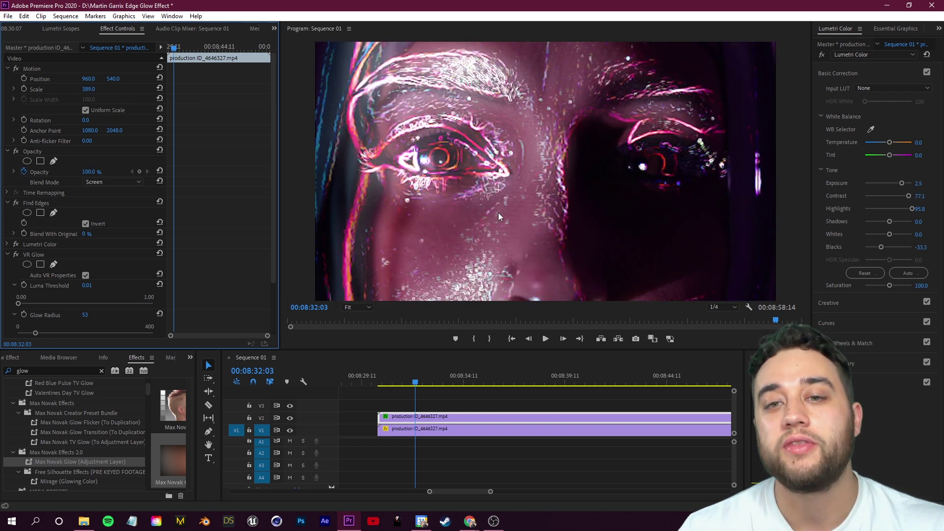
{"action": "key", "text": "ctrl+z"}
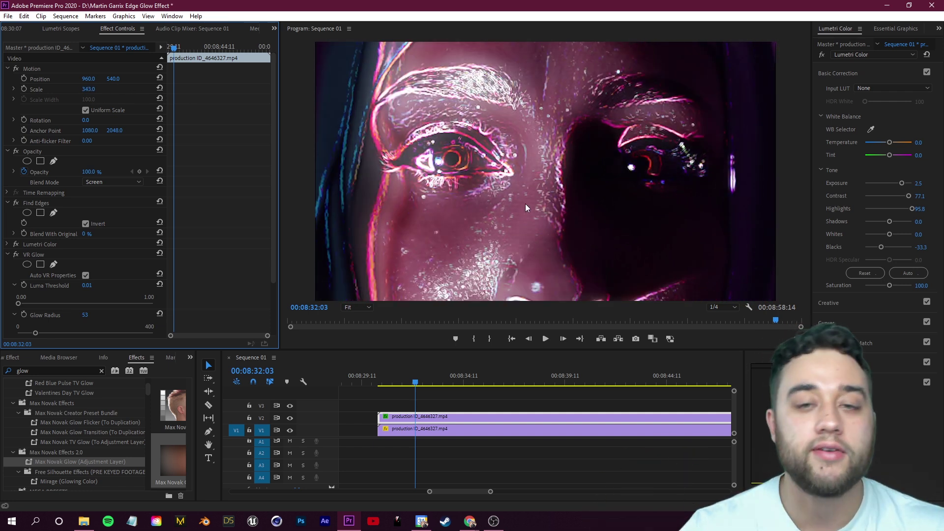
{"action": "left_click_drag", "start_coordinate": [113, 78], "coordinate": [81, 84]}
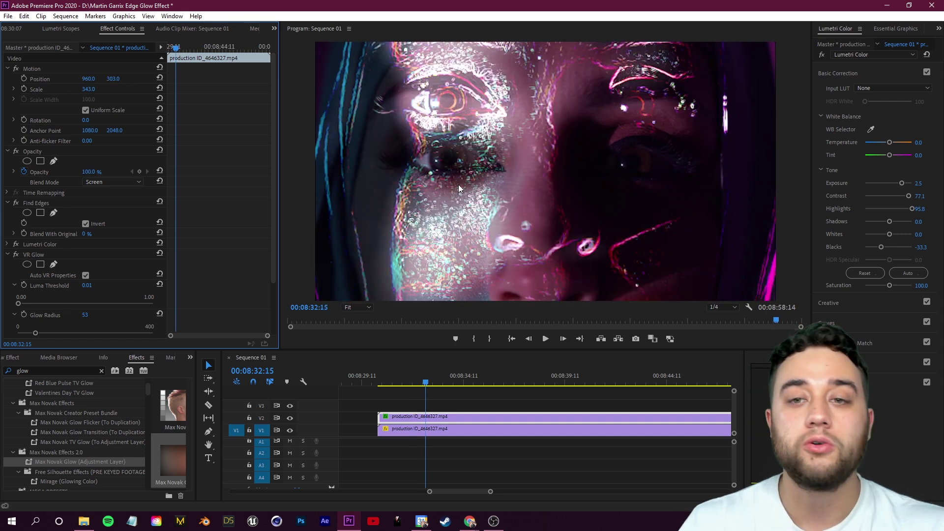
{"action": "key", "text": "ctrl+z"}
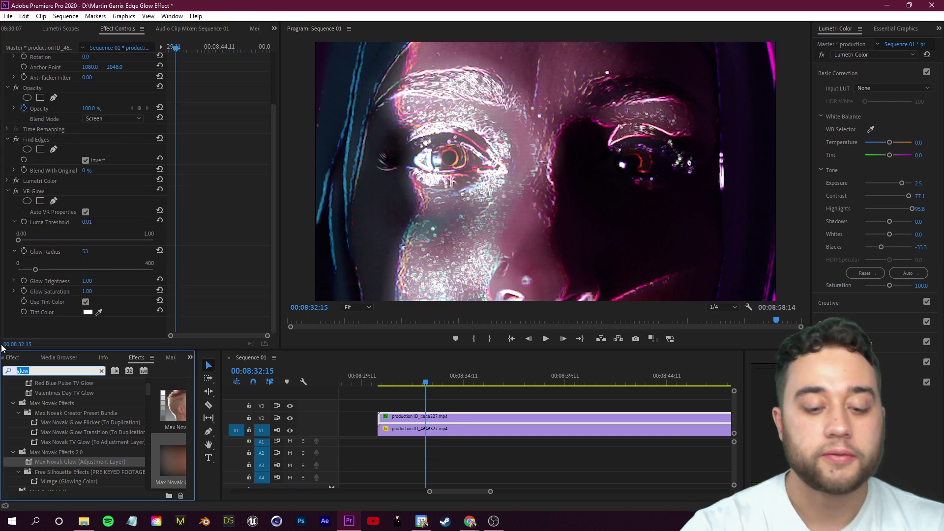
{"action": "type", "text": "hls"}
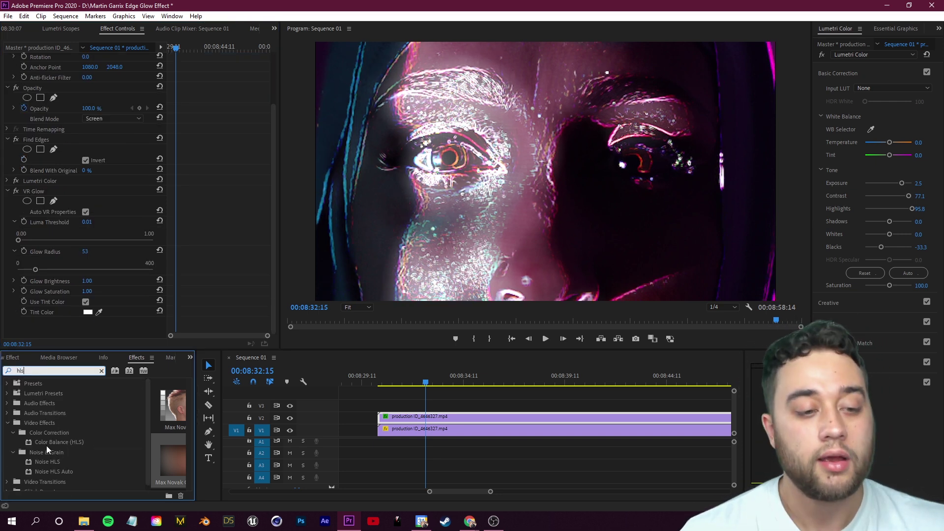
Apply Color Balance (HLS) to the V2 face clip, set Hue to 270°, and preview the clip's start.
{"action": "left_click_drag", "start_coordinate": [50, 442], "coordinate": [441, 418]}
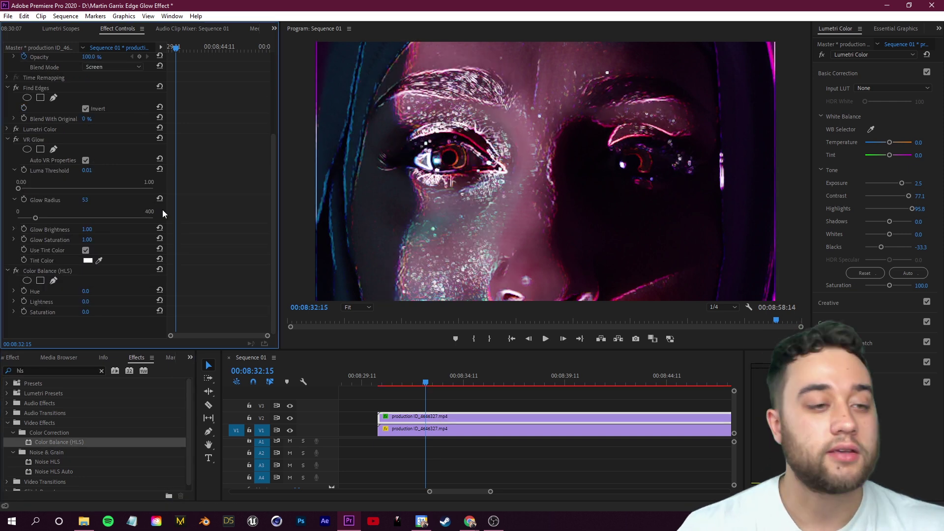
{"action": "left_click", "coordinate": [13, 292]}
{"action": "mouse_move", "coordinate": [86, 302]}
{"action": "left_mouse_down"}
{"action": "mouse_move", "coordinate": [98, 309]}
{"action": "mouse_move", "coordinate": [69, 308]}
{"action": "left_mouse_up"}
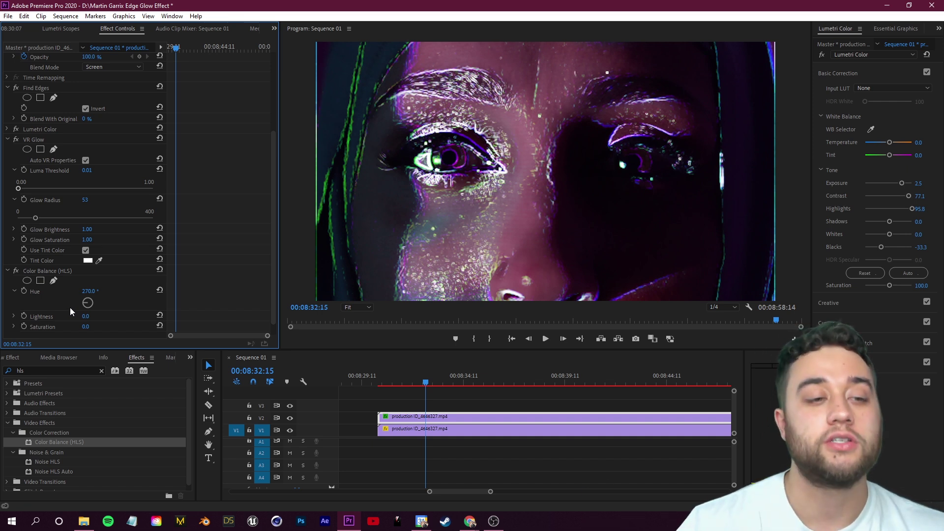
{"action": "left_click", "coordinate": [381, 384]}
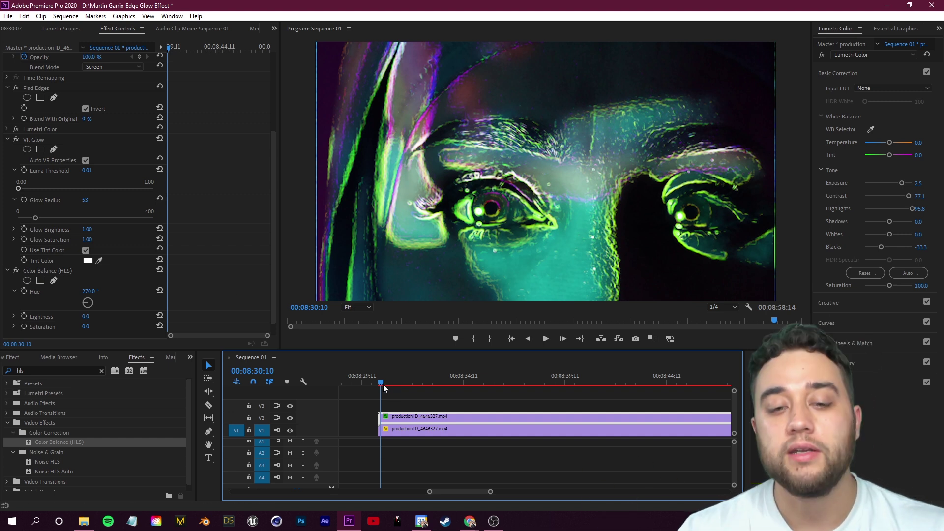
{"action": "mouse_move", "coordinate": [384, 388]}
{"action": "left_mouse_down"}
{"action": "mouse_move", "coordinate": [411, 387]}
{"action": "mouse_move", "coordinate": [379, 387]}
{"action": "left_mouse_up"}
Keyframe Hue at the clip start, then add a multi-rotation Hue keyframe later in the clip.
{"action": "scroll", "coordinate": [229, 255], "scroll_direction": "down", "scroll_amount": 1}
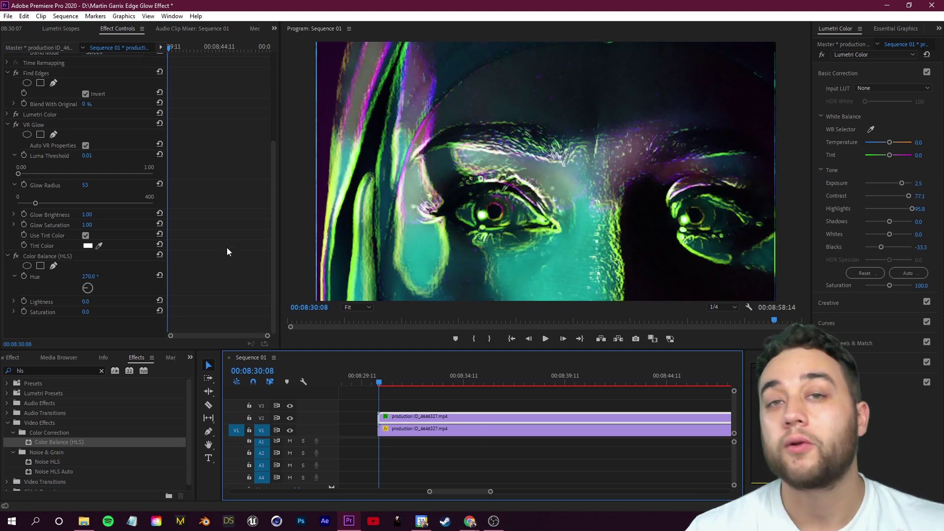
{"action": "left_click", "coordinate": [25, 276]}
{"action": "key", "text": "space"}
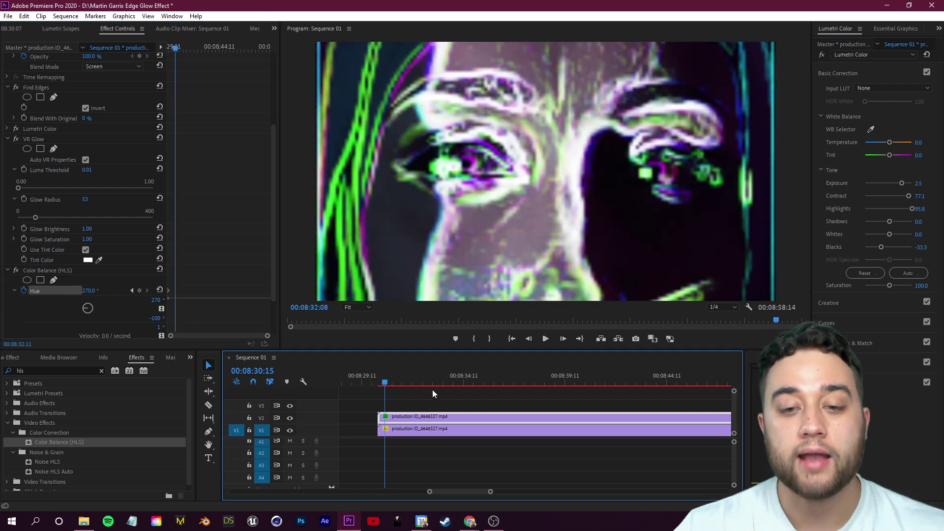
{"action": "left_click_drag", "start_coordinate": [517, 397], "coordinate": [564, 401]}
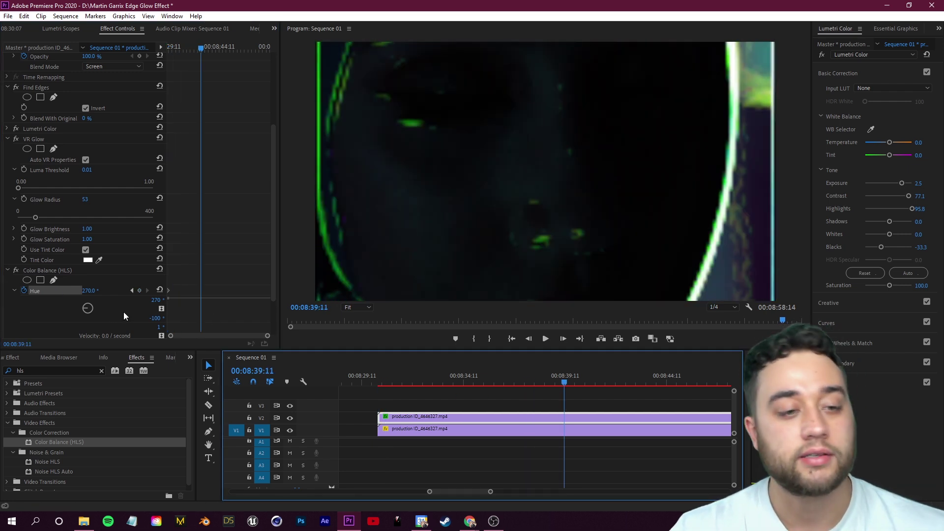
{"action": "mouse_move", "coordinate": [87, 311]}
{"action": "left_mouse_down"}
{"action": "mouse_move", "coordinate": [93, 299]}
{"action": "mouse_move", "coordinate": [113, 302]}
{"action": "mouse_move", "coordinate": [101, 326]}
{"action": "mouse_move", "coordinate": [59, 310]}
{"action": "mouse_move", "coordinate": [104, 292]}
{"action": "mouse_move", "coordinate": [92, 341]}
{"action": "mouse_move", "coordinate": [60, 308]}
{"action": "mouse_move", "coordinate": [141, 282]}
{"action": "mouse_move", "coordinate": [107, 308]}
{"action": "mouse_move", "coordinate": [85, 299]}
{"action": "left_mouse_up"}
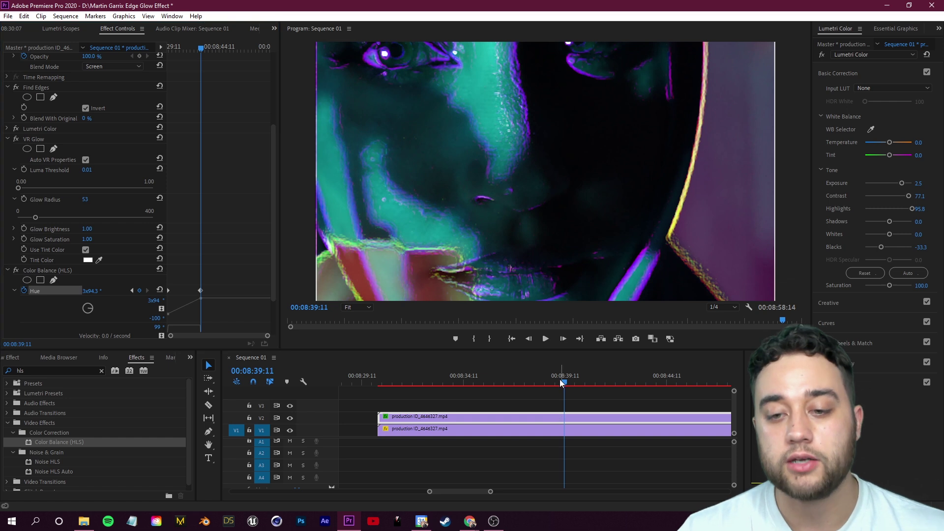
Play back the hue animation, move the end Hue keyframe earlier, and review it again.
{"action": "left_click_drag", "start_coordinate": [565, 396], "coordinate": [377, 397]}
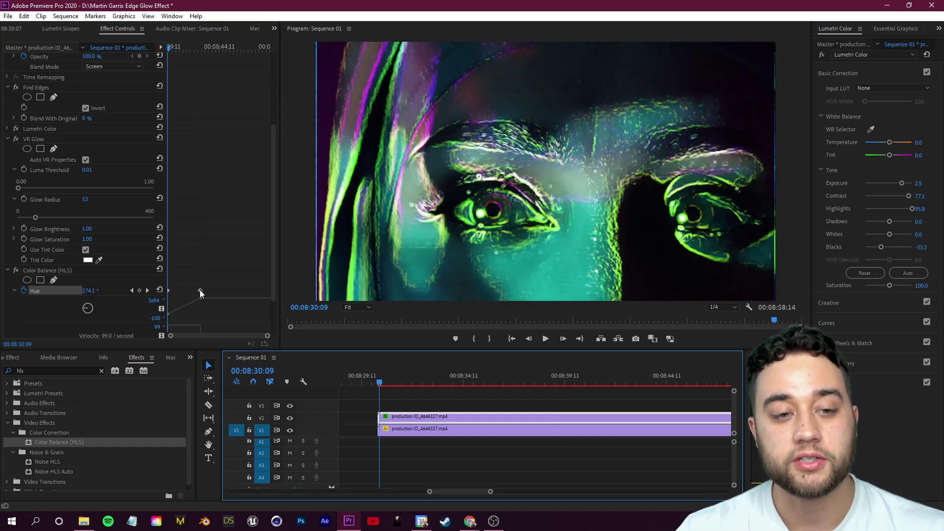
{"action": "key", "text": "space"}
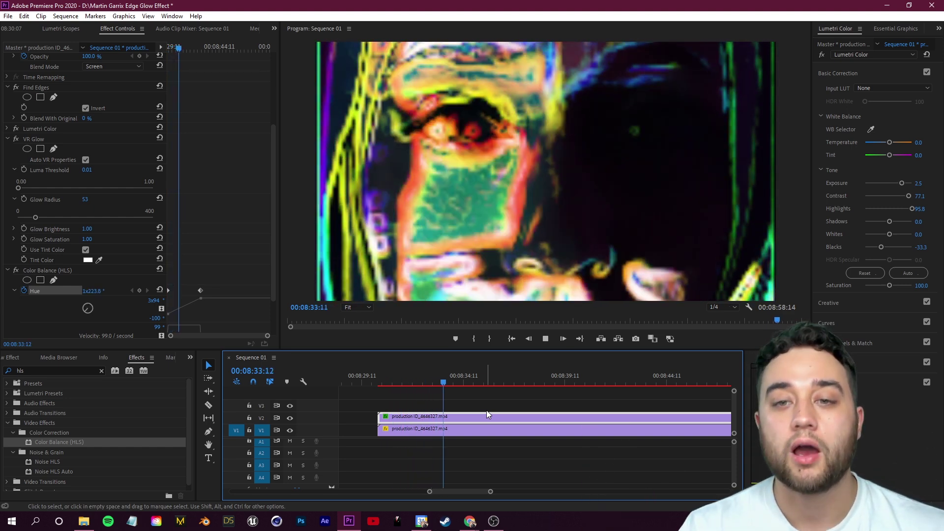
{"action": "key", "text": "space"}
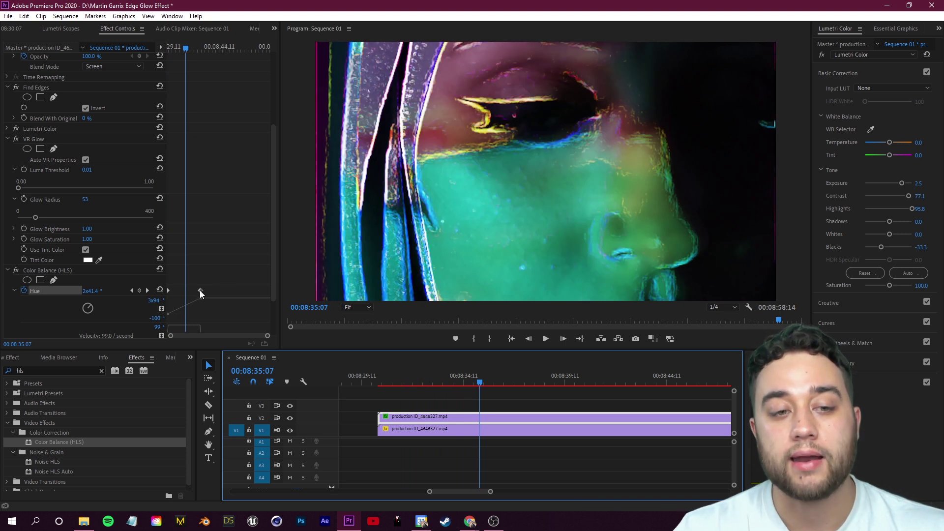
{"action": "left_click_drag", "start_coordinate": [200, 290], "coordinate": [176, 291]}
{"action": "key", "text": "Up"}
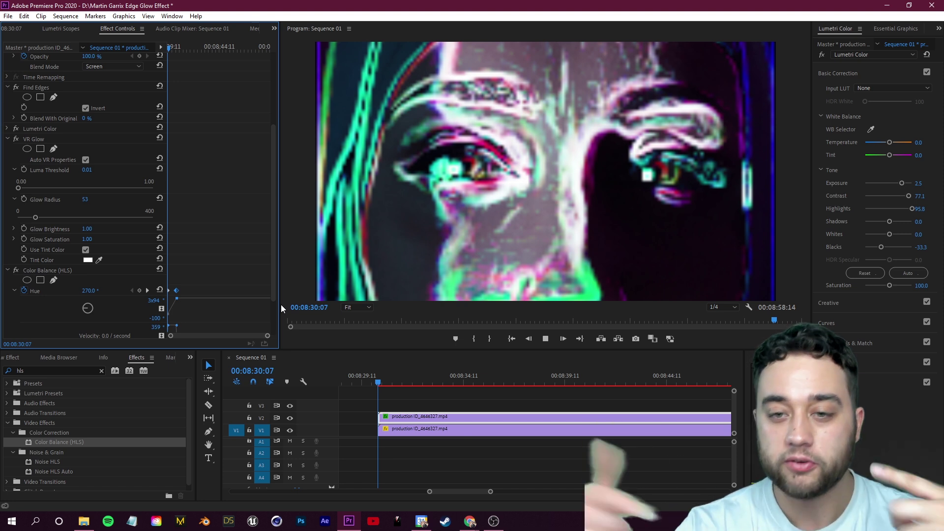
{"action": "key", "text": "space"}
{"action": "scroll", "coordinate": [252, 252], "scroll_direction": "down", "scroll_amount": 2}
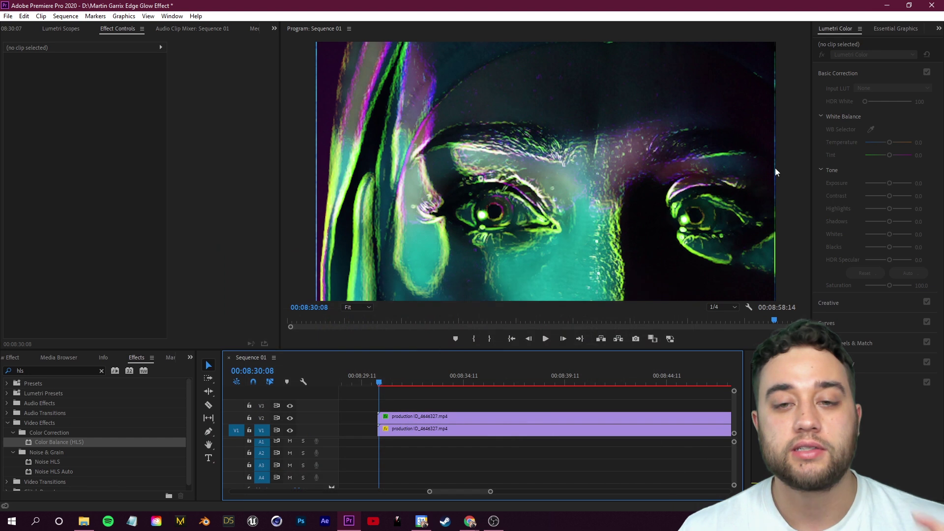
Apply the Noise effect to the V2 face clip and raise Amount of Noise to 59.0%.
{"action": "left_click", "coordinate": [39, 369]}
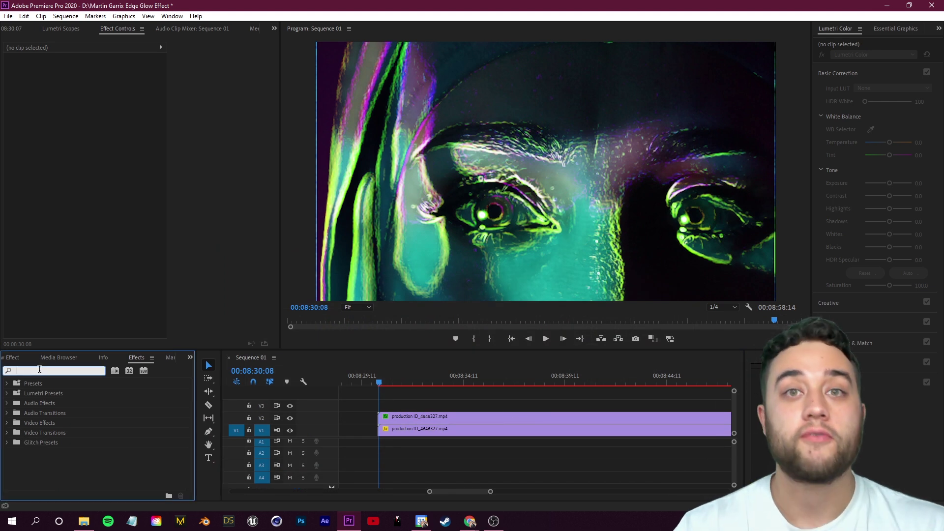
{"action": "type", "text": "noise"}
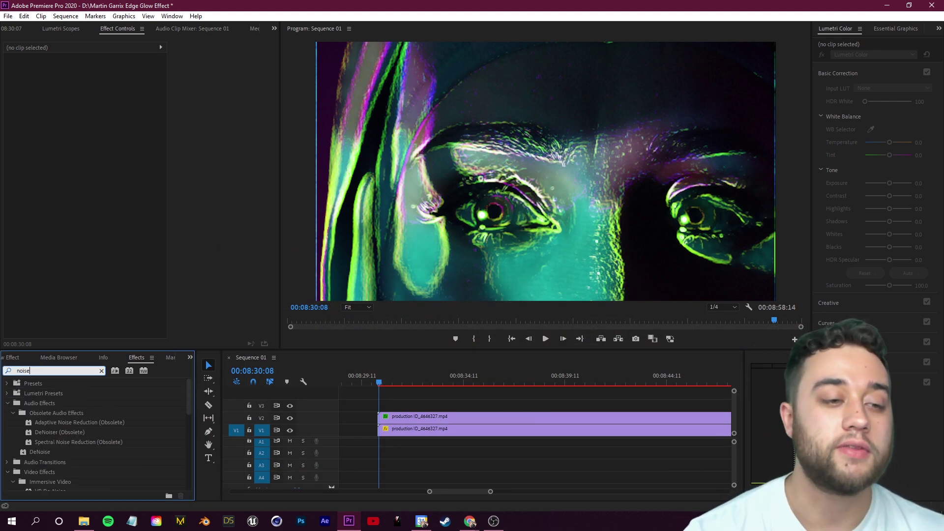
{"action": "left_click_drag", "start_coordinate": [188, 401], "coordinate": [188, 438]}
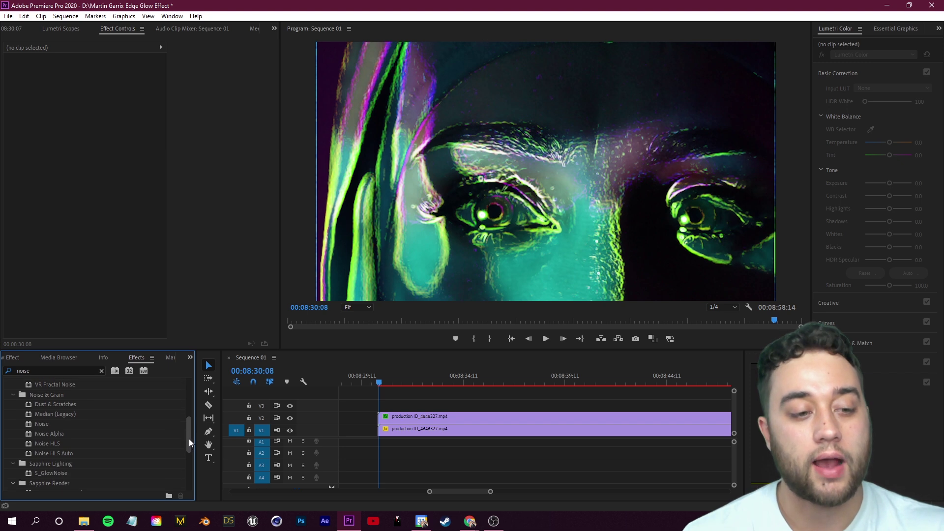
{"action": "left_click_drag", "start_coordinate": [43, 422], "coordinate": [439, 416]}
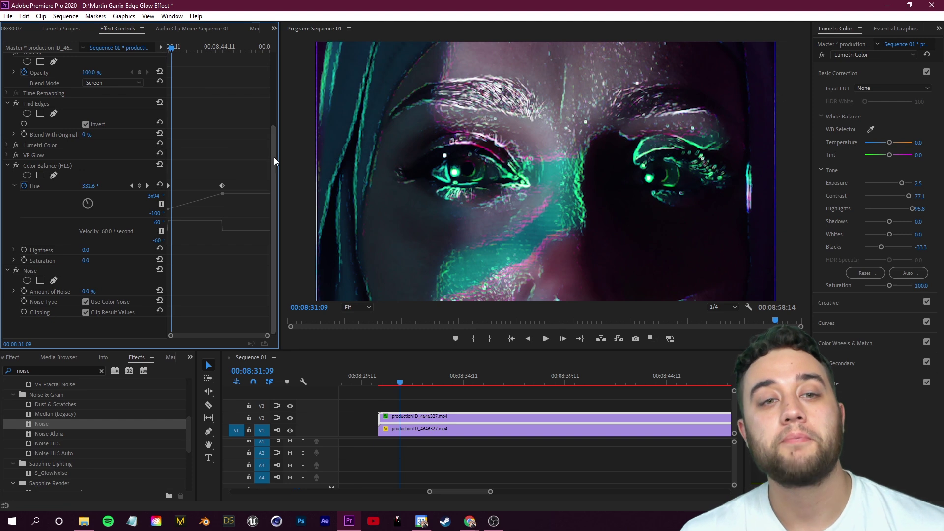
{"action": "scroll", "coordinate": [267, 73], "scroll_direction": "down", "scroll_amount": 3}
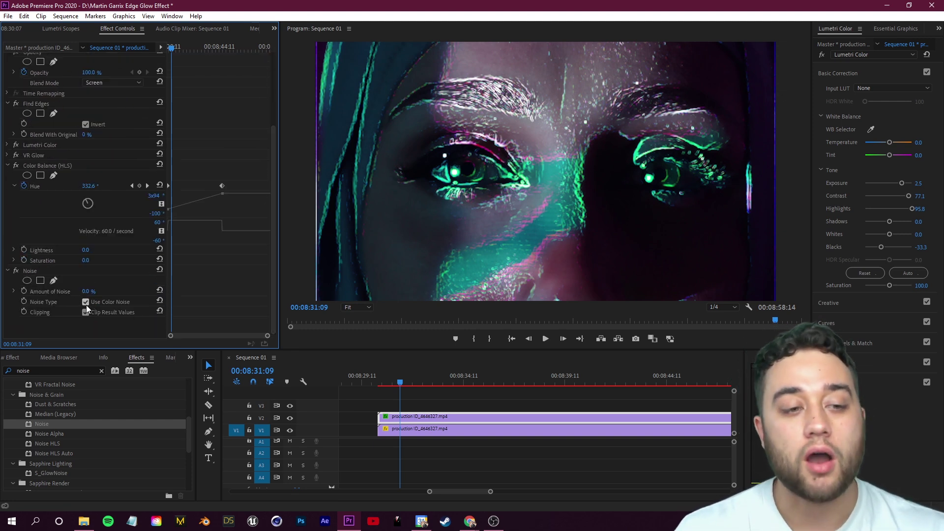
{"action": "left_click_drag", "start_coordinate": [87, 291], "coordinate": [132, 288]}
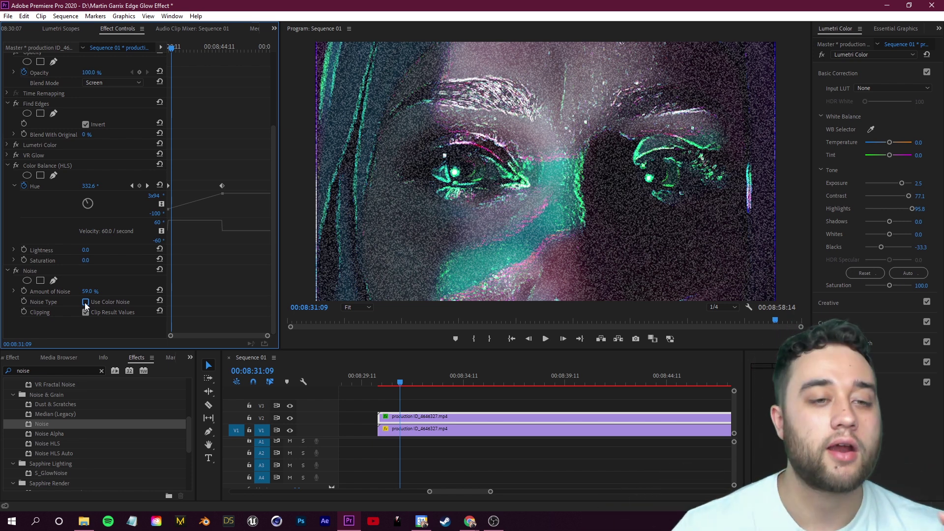
{"action": "scroll", "coordinate": [274, 313], "scroll_direction": "up", "scroll_amount": 5}
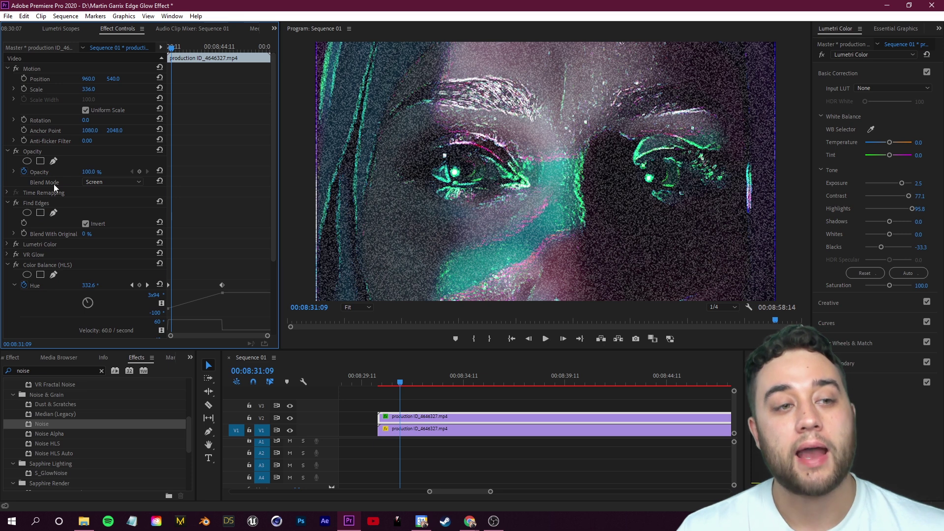
Try Vivid Light, Linear Light, Hard Light and Soft Light blend modes on the top clip.
{"action": "left_click", "coordinate": [125, 184]}
{"action": "left_click", "coordinate": [118, 364]}
{"action": "left_click", "coordinate": [135, 184]}
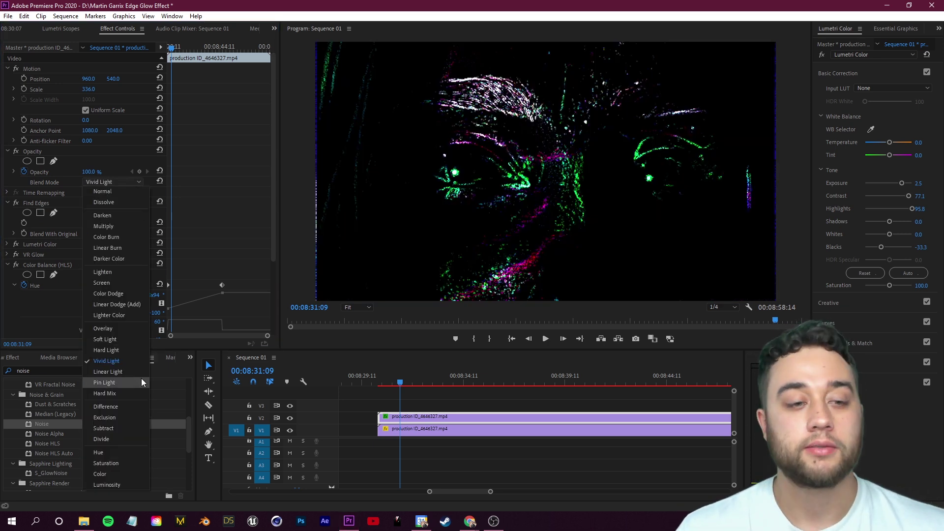
{"action": "left_click", "coordinate": [141, 377]}
{"action": "left_click", "coordinate": [118, 182]}
{"action": "left_click", "coordinate": [124, 352]}
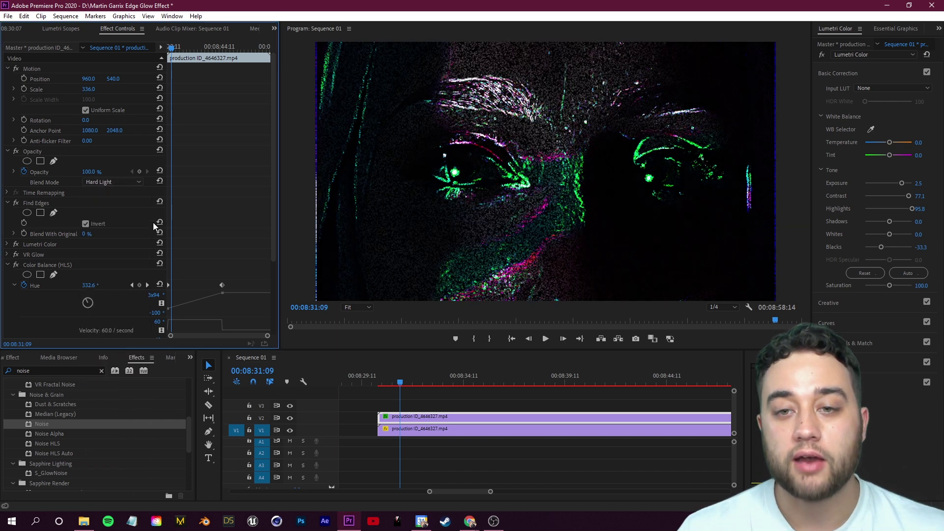
{"action": "left_click", "coordinate": [115, 182]}
{"action": "left_click", "coordinate": [129, 340]}
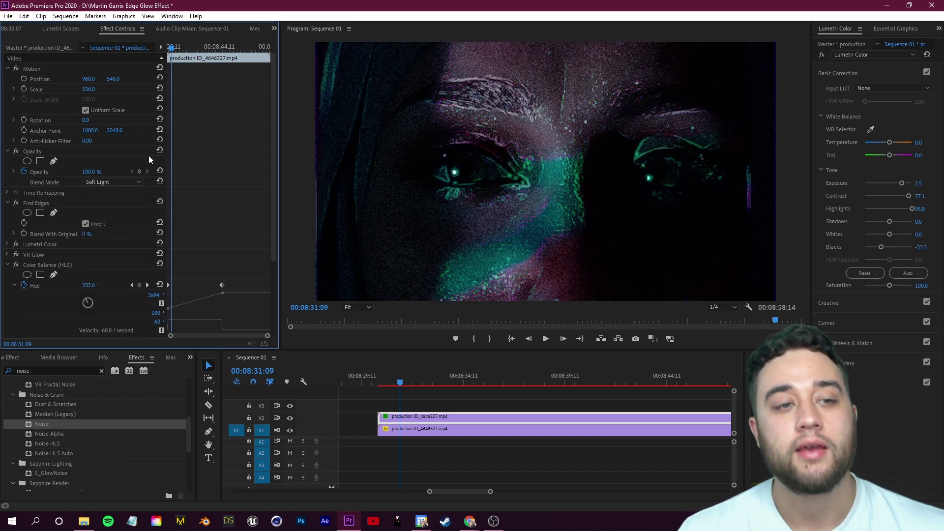
{"action": "left_click", "coordinate": [123, 183]}
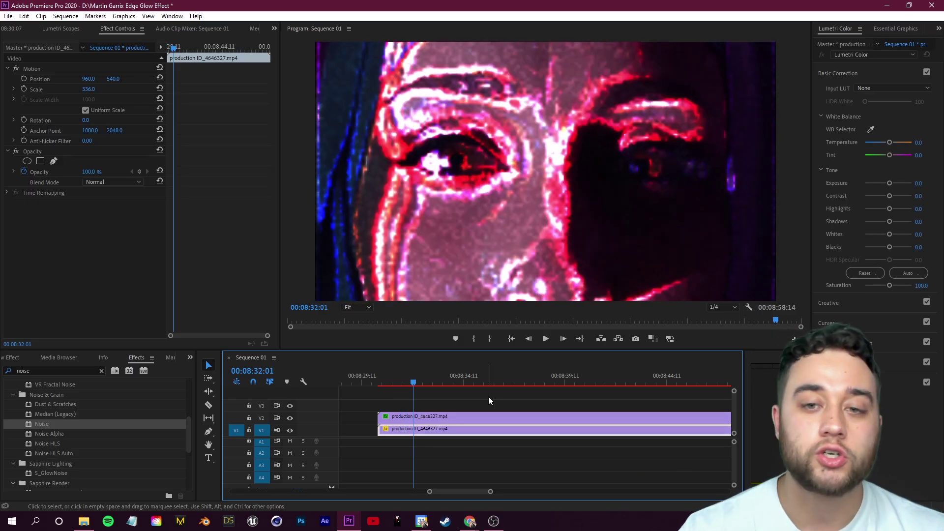
Test the Find Edges blend mix on the top clip and preview the sequence in playback.
{"action": "left_click", "coordinate": [449, 417]}
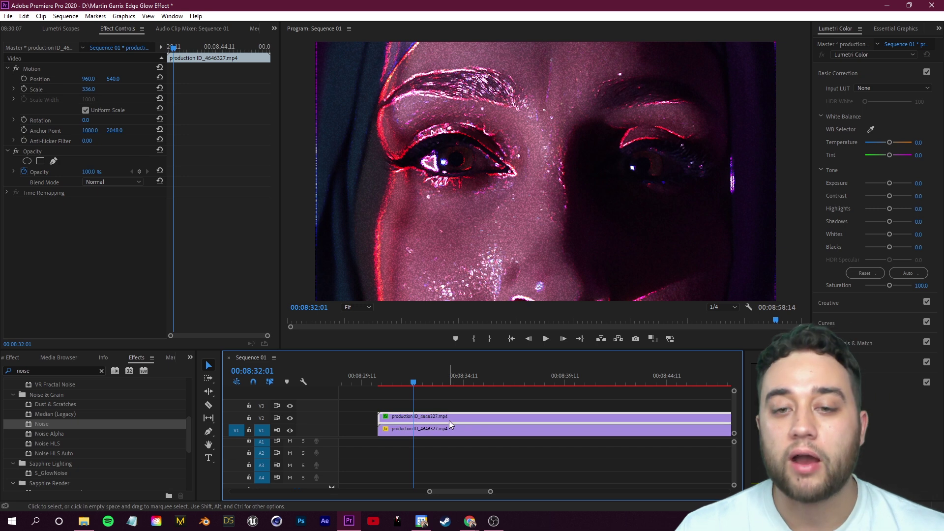
{"action": "mouse_move", "coordinate": [87, 234]}
{"action": "left_mouse_down"}
{"action": "mouse_move", "coordinate": [120, 236]}
{"action": "mouse_move", "coordinate": [83, 234]}
{"action": "left_mouse_up"}
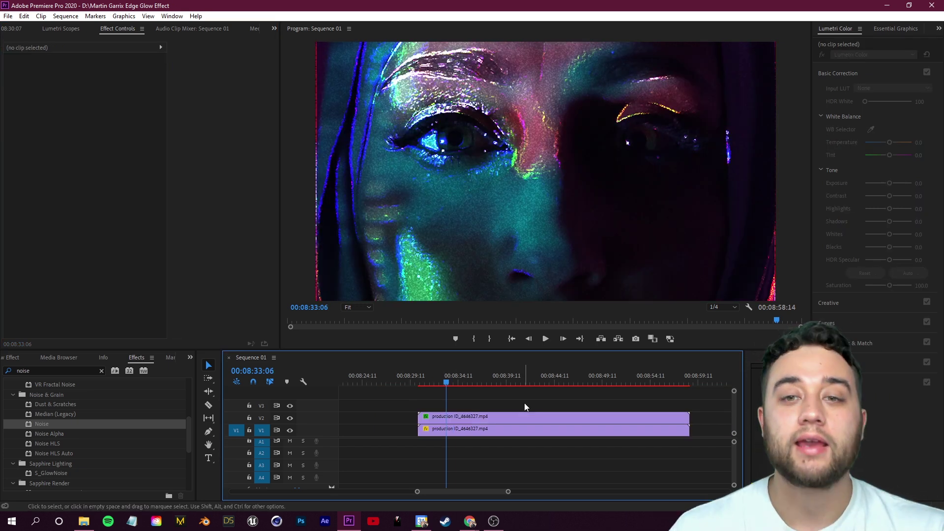
{"action": "left_click", "coordinate": [499, 416]}
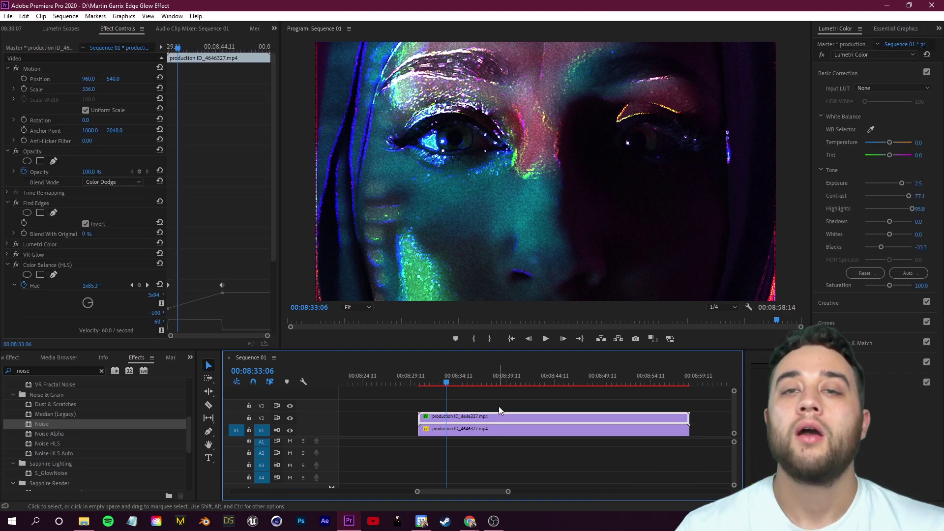
{"action": "key", "text": "space"}
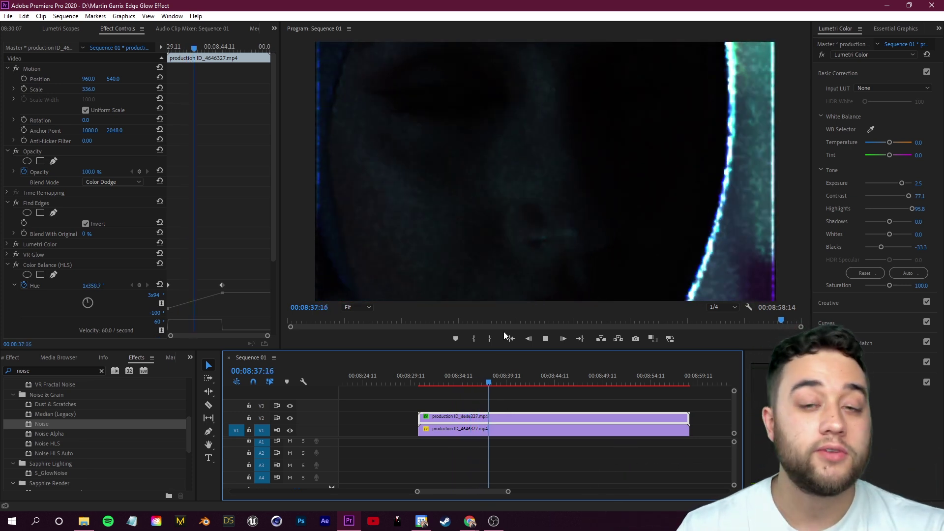
{"action": "key", "text": "space"}
Save the project with Ctrl+S and check the Sequence menu with the top clip selected.
{"action": "left_click", "coordinate": [491, 405]}
{"action": "key", "text": "ctrl+s"}
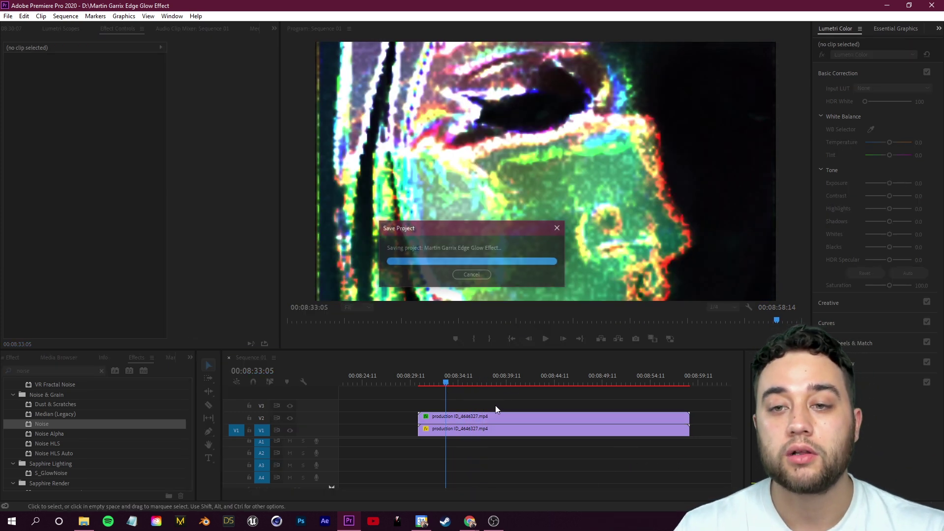
{"action": "left_click", "coordinate": [488, 418]}
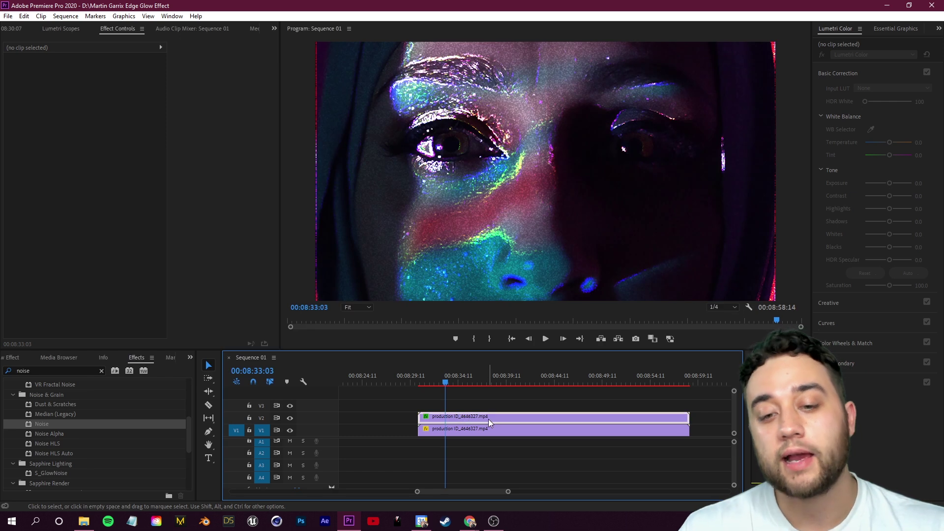
{"action": "left_click", "coordinate": [68, 18]}
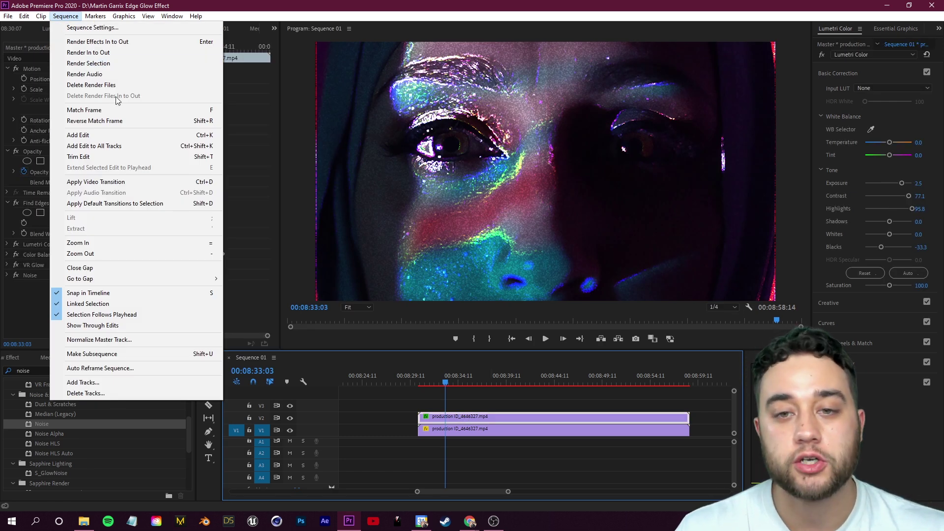
{"action": "left_click", "coordinate": [506, 402]}
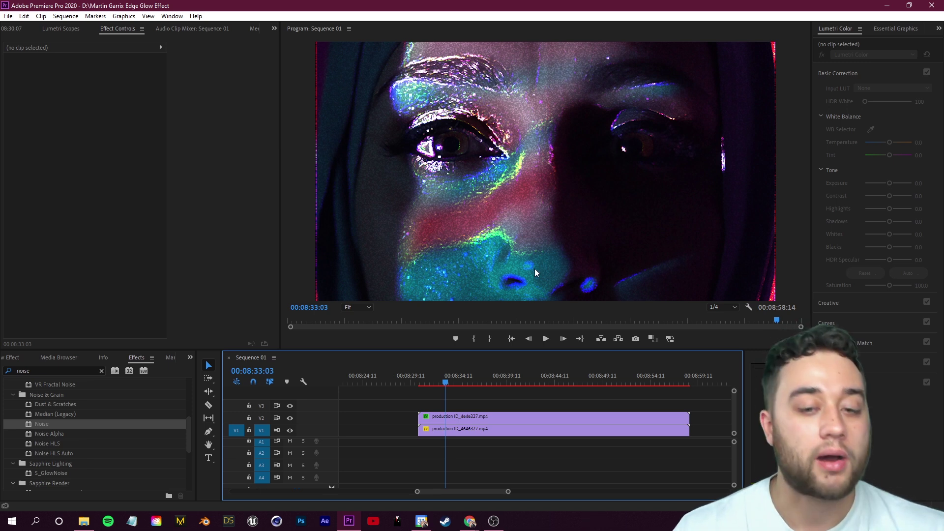
{"action": "left_click", "coordinate": [479, 418]}
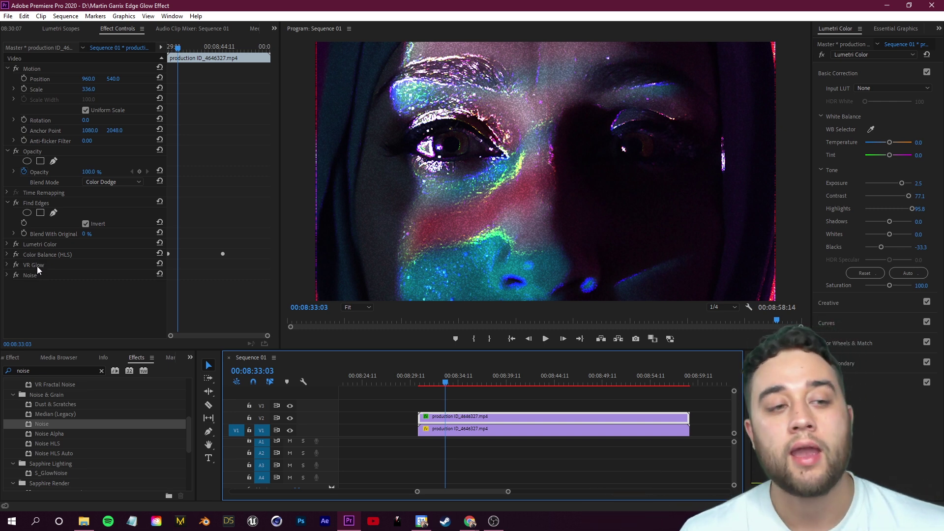
Reorder VR Glow below Noise and retune Lumetri Exposure, lowering it to -4.5 then raising it.
{"action": "left_click_drag", "start_coordinate": [37, 267], "coordinate": [34, 331]}
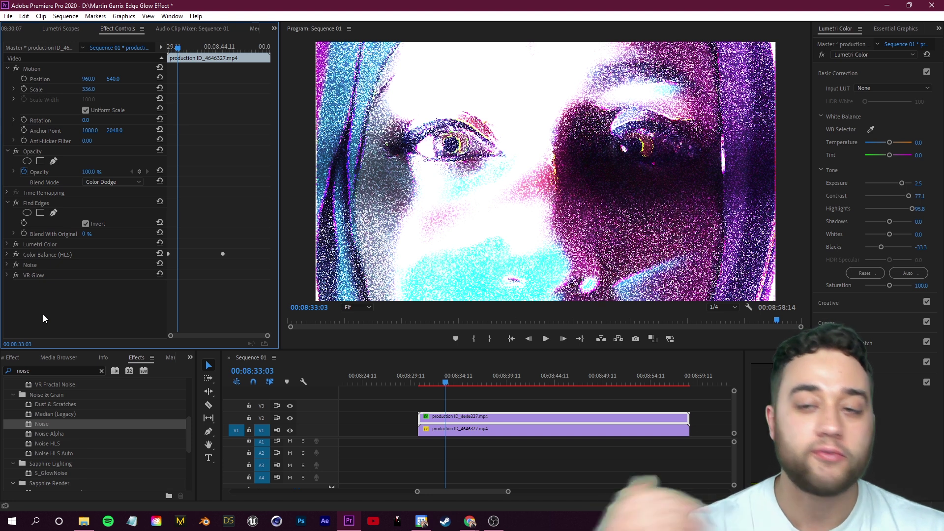
{"action": "left_click", "coordinate": [530, 419]}
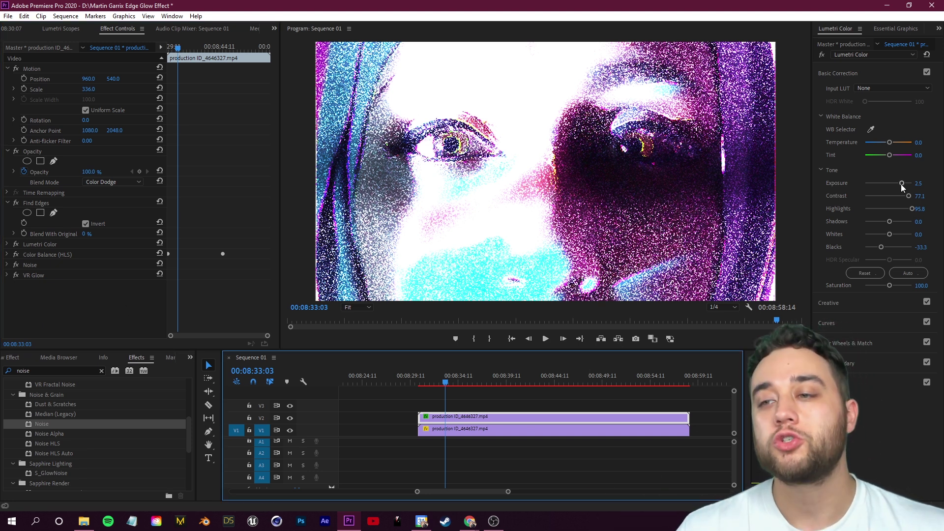
{"action": "left_click_drag", "start_coordinate": [900, 182], "coordinate": [866, 185]}
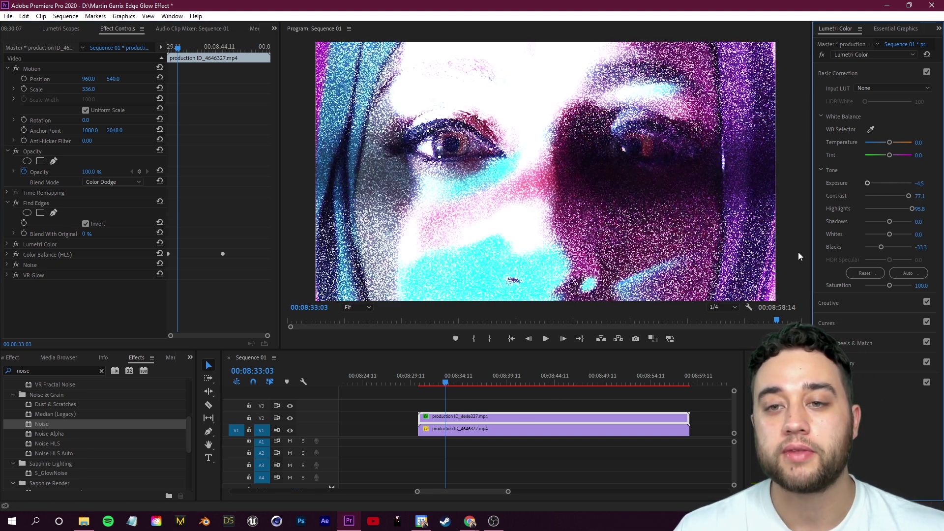
{"action": "left_click", "coordinate": [7, 275]}
{"action": "scroll", "coordinate": [230, 314], "scroll_direction": "down", "scroll_amount": 3}
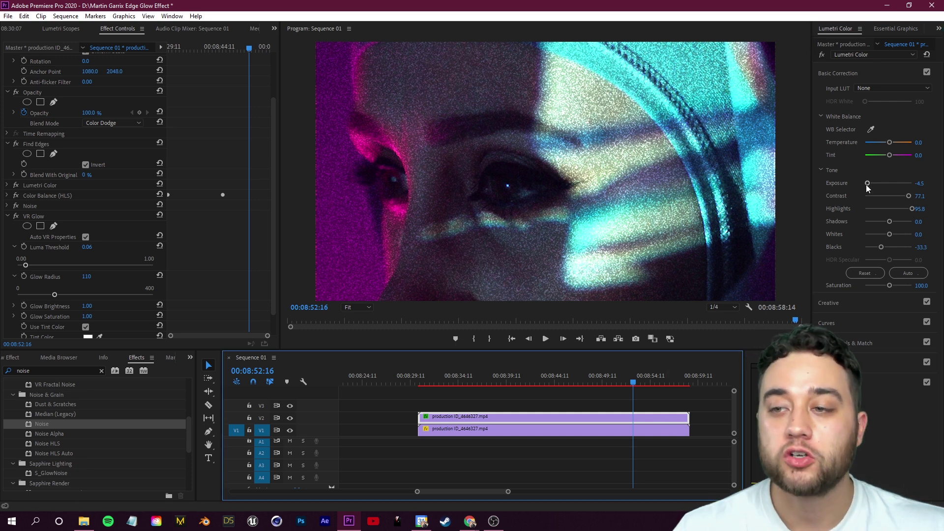
{"action": "left_click_drag", "start_coordinate": [868, 182], "coordinate": [905, 183]}
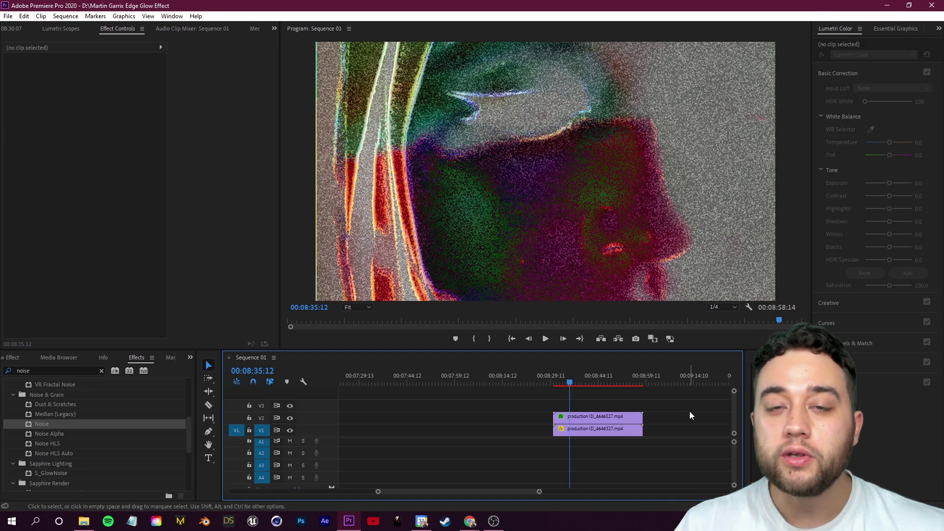
Review the top clip's noisy glow in playback and bring up its blend mode list.
{"action": "left_click", "coordinate": [636, 417]}
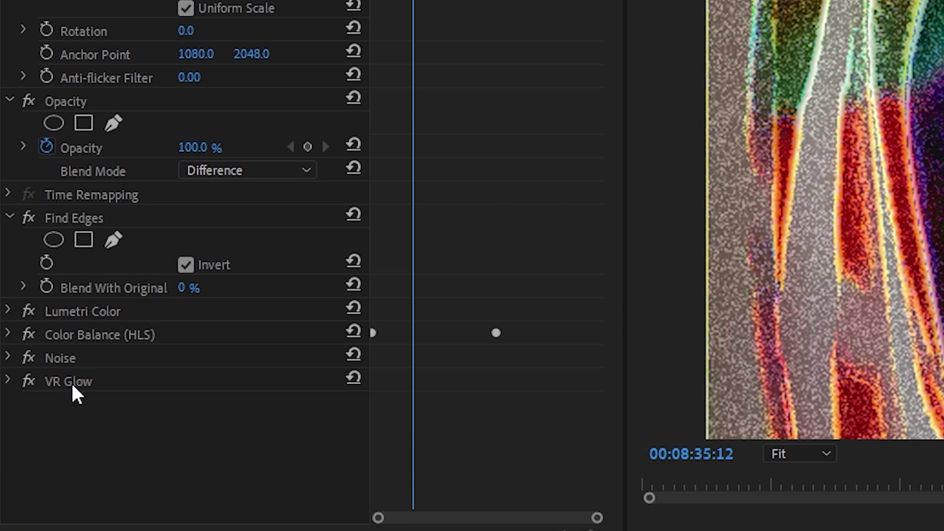
{"action": "left_click", "coordinate": [548, 340]}
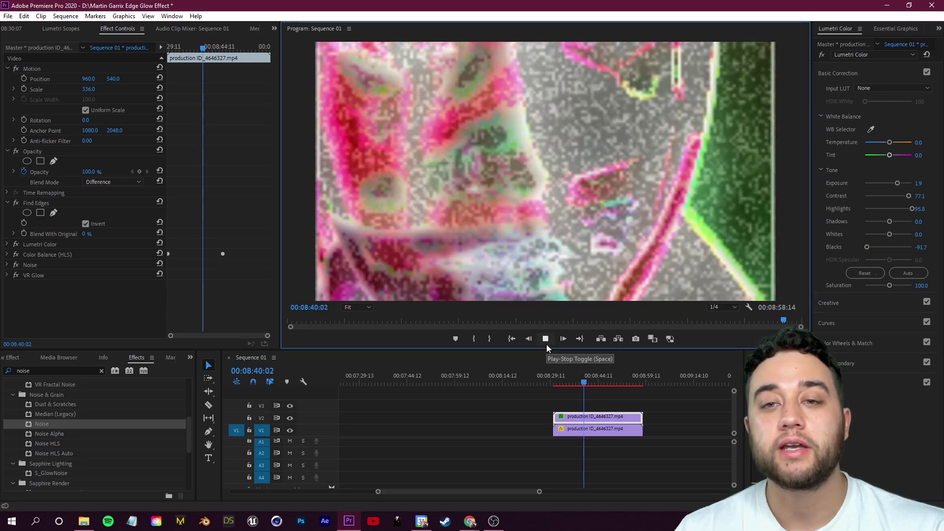
{"action": "left_click", "coordinate": [546, 344]}
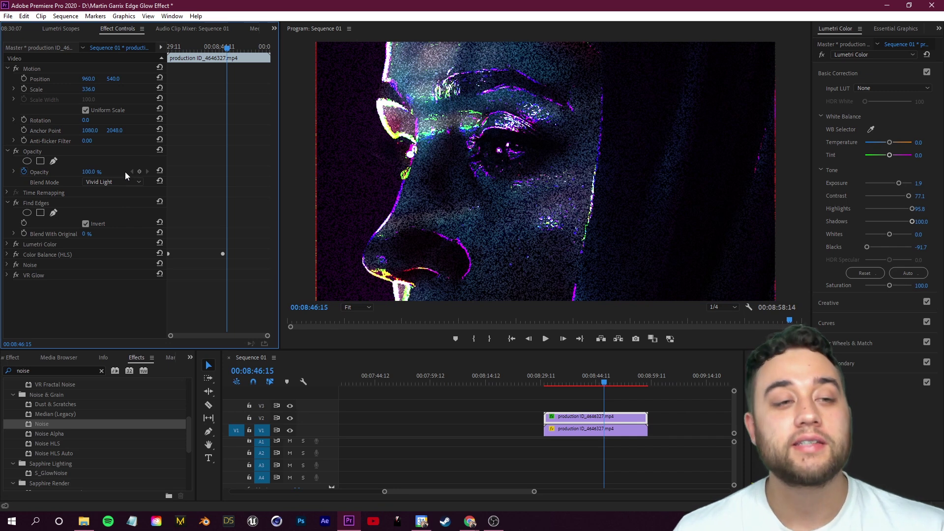
{"action": "left_click", "coordinate": [116, 183]}
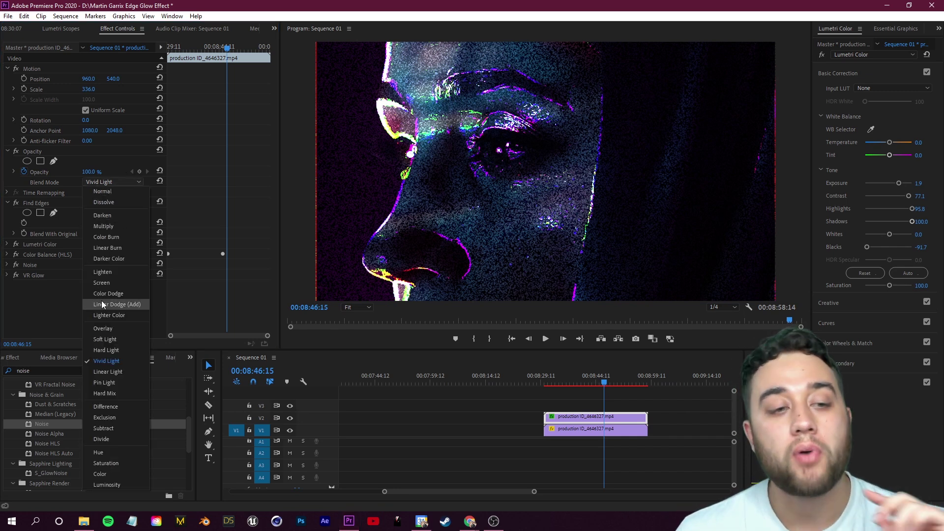
Compare Linear Dodge (Add), Color Dodge and Screen blend modes, ending on Color Dodge.
{"action": "left_click", "coordinate": [102, 300]}
{"action": "left_click", "coordinate": [123, 186]}
{"action": "left_click", "coordinate": [118, 293]}
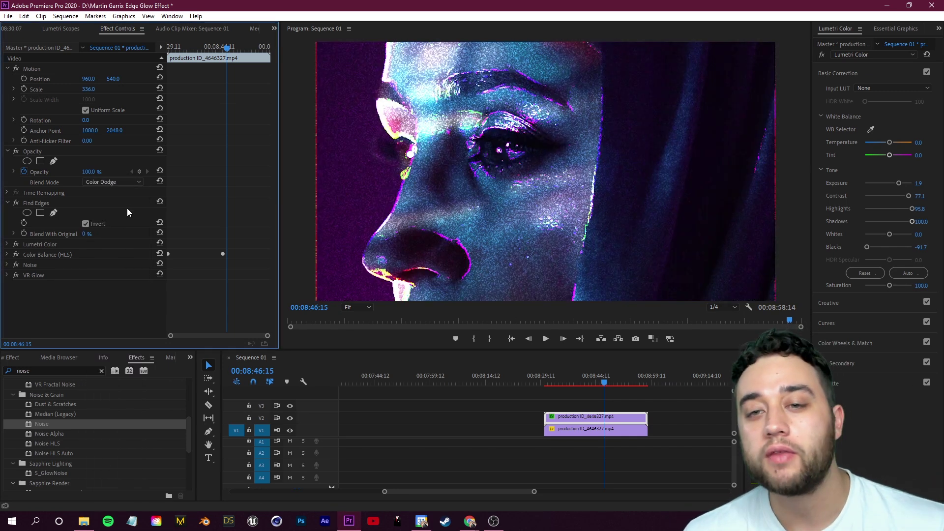
{"action": "scroll", "coordinate": [123, 183], "scroll_direction": "down", "scroll_amount": 8}
{"action": "left_click", "coordinate": [137, 182]}
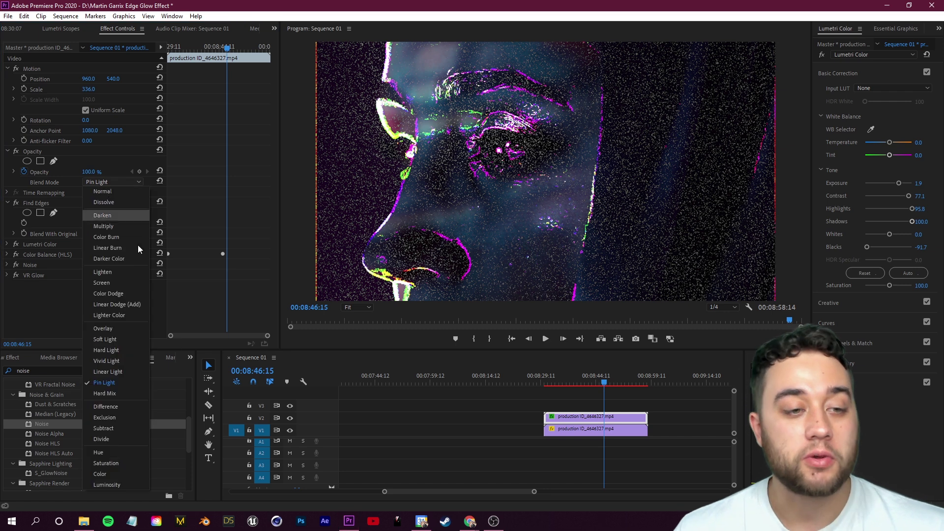
{"action": "left_click", "coordinate": [102, 282]}
{"action": "left_click", "coordinate": [120, 181]}
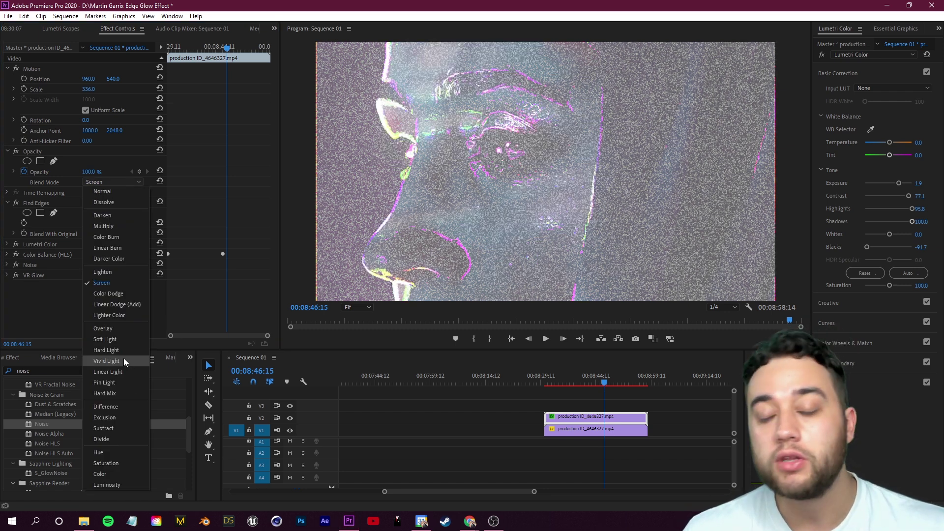
{"action": "left_click", "coordinate": [108, 294]}
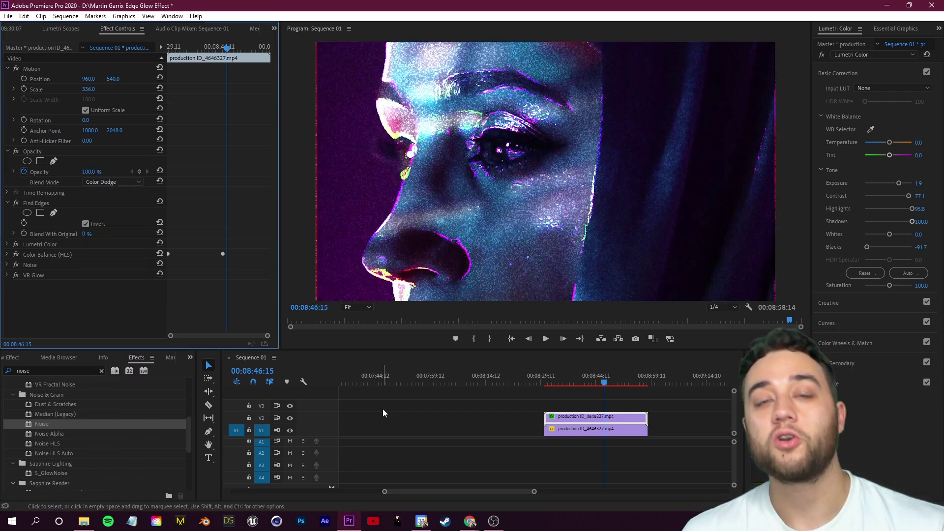